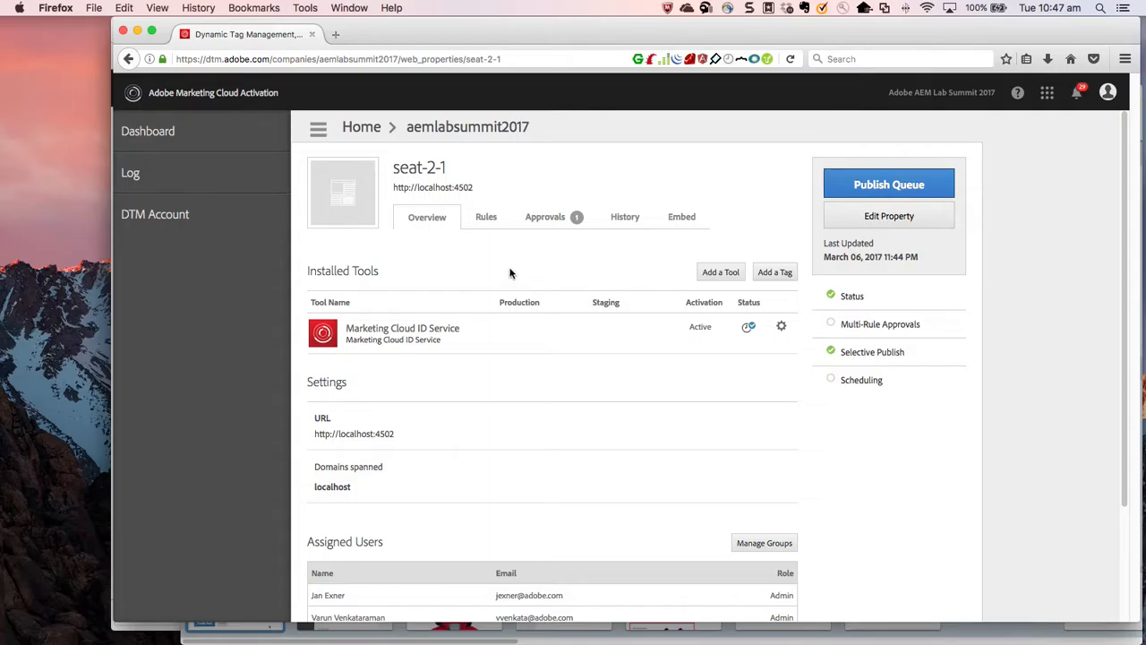
Start a new data element named TotalDonation in the seat-2-1 property and set its type to Custom Script.
left_click(484, 223)
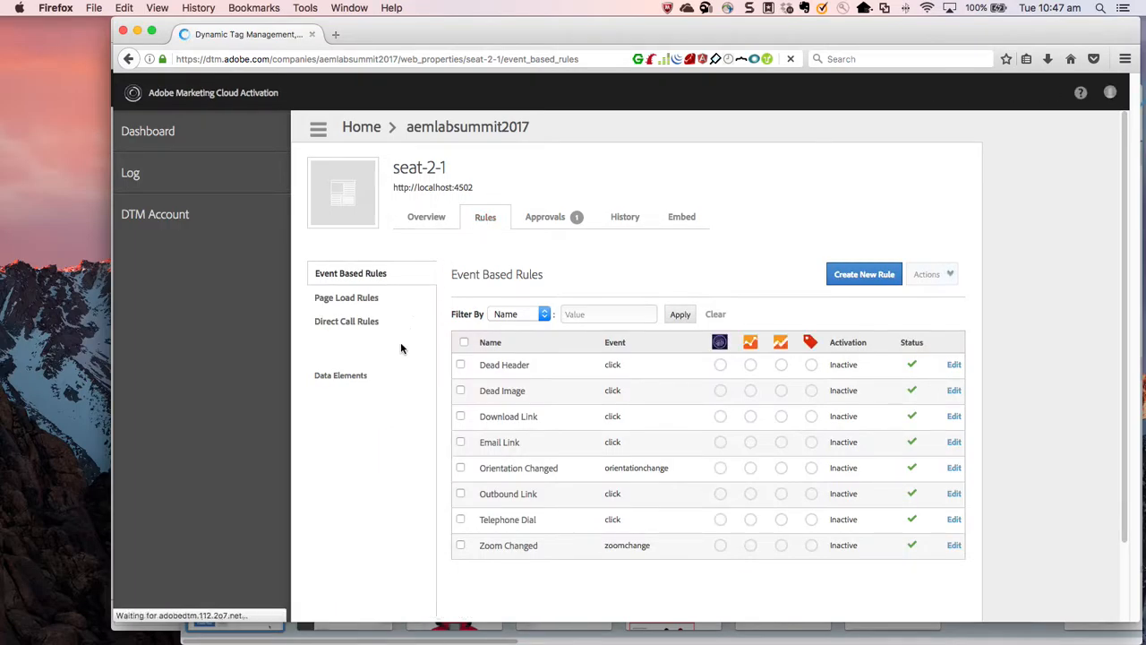
left_click(362, 378)
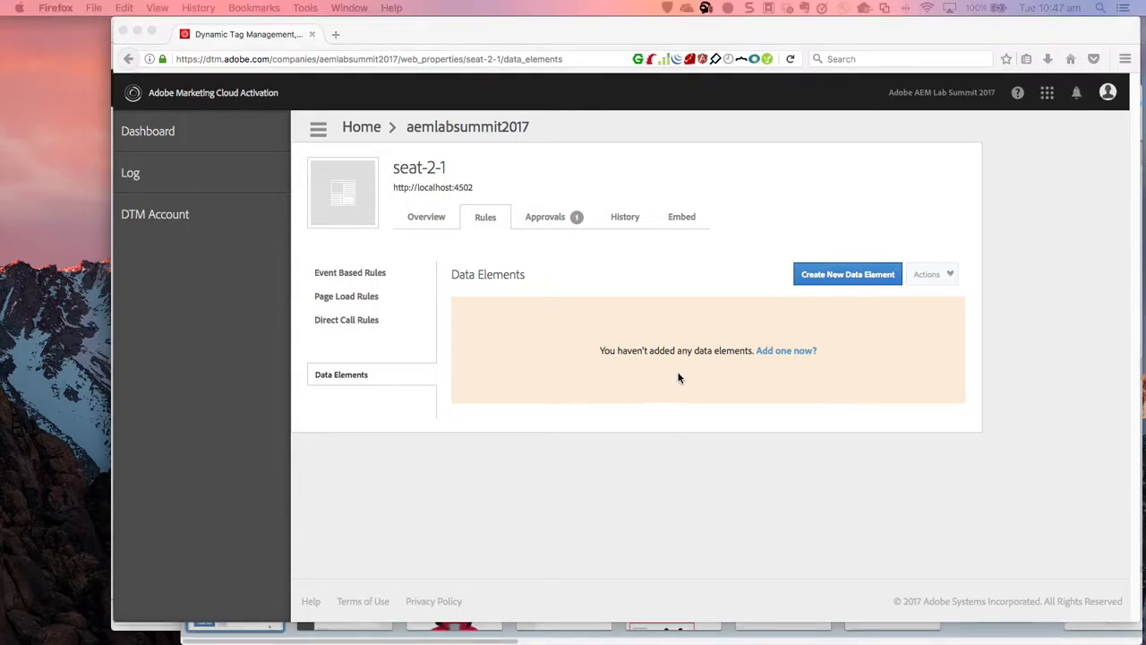
left_click(776, 445)
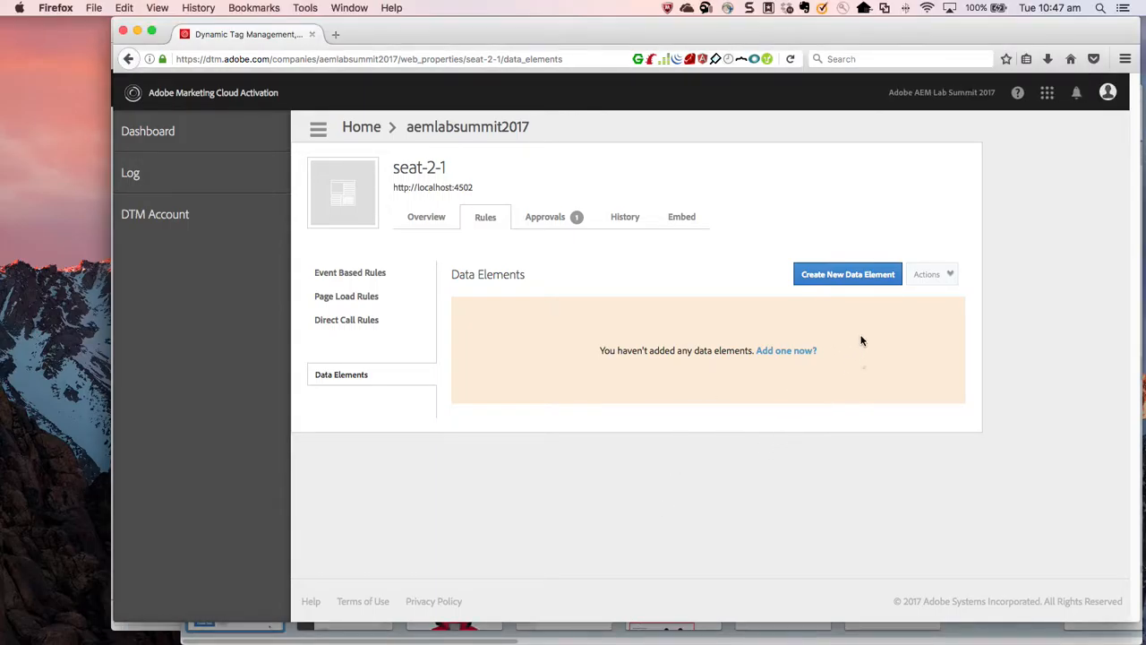
left_click(858, 279)
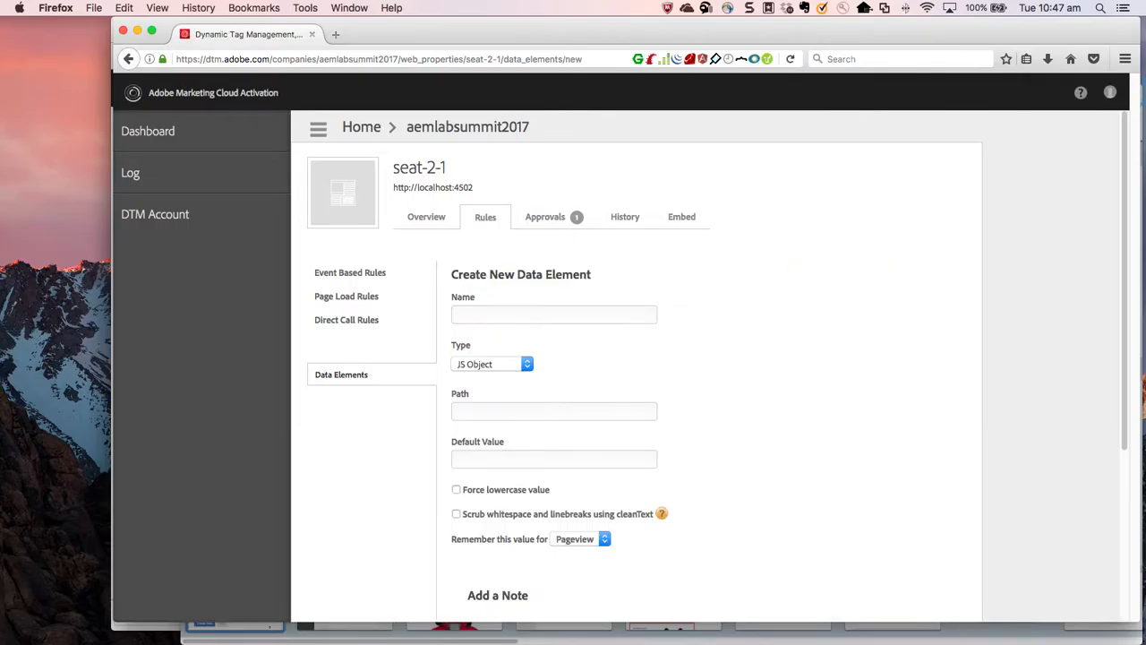
left_click(503, 313)
type("TotalDonation")
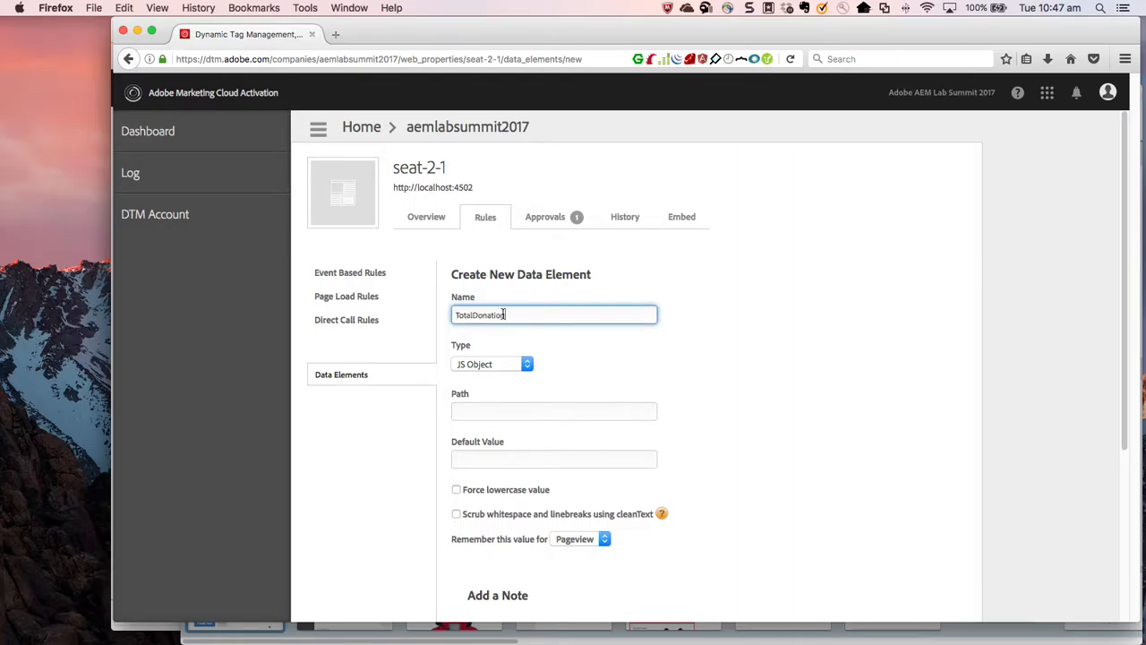
left_click(512, 367)
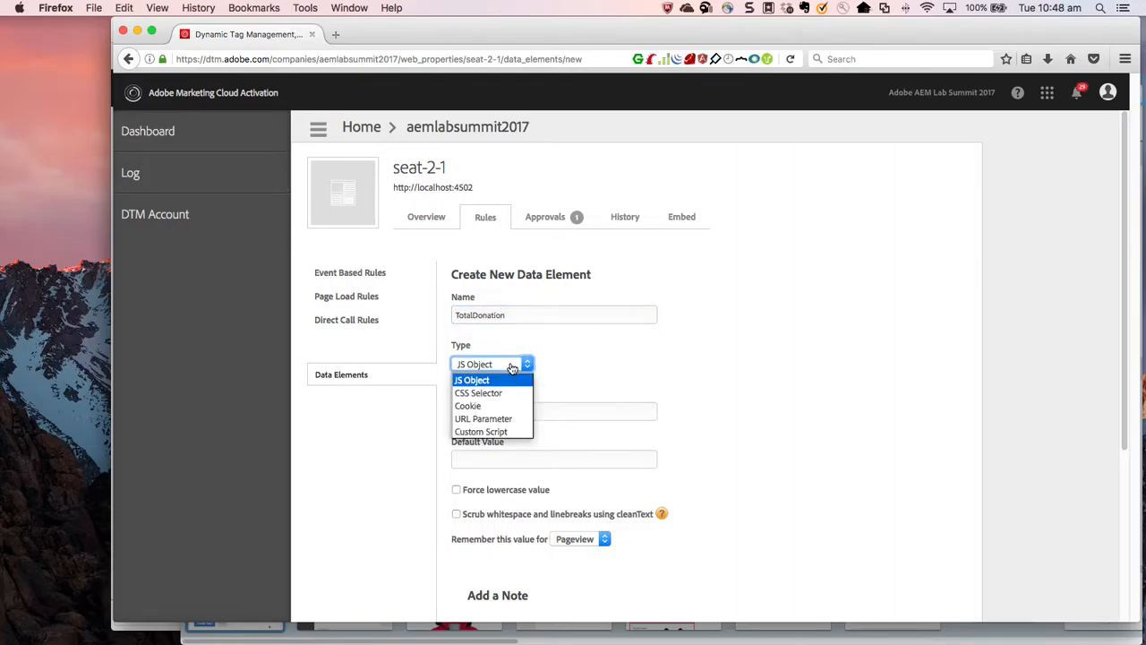
left_click(507, 433)
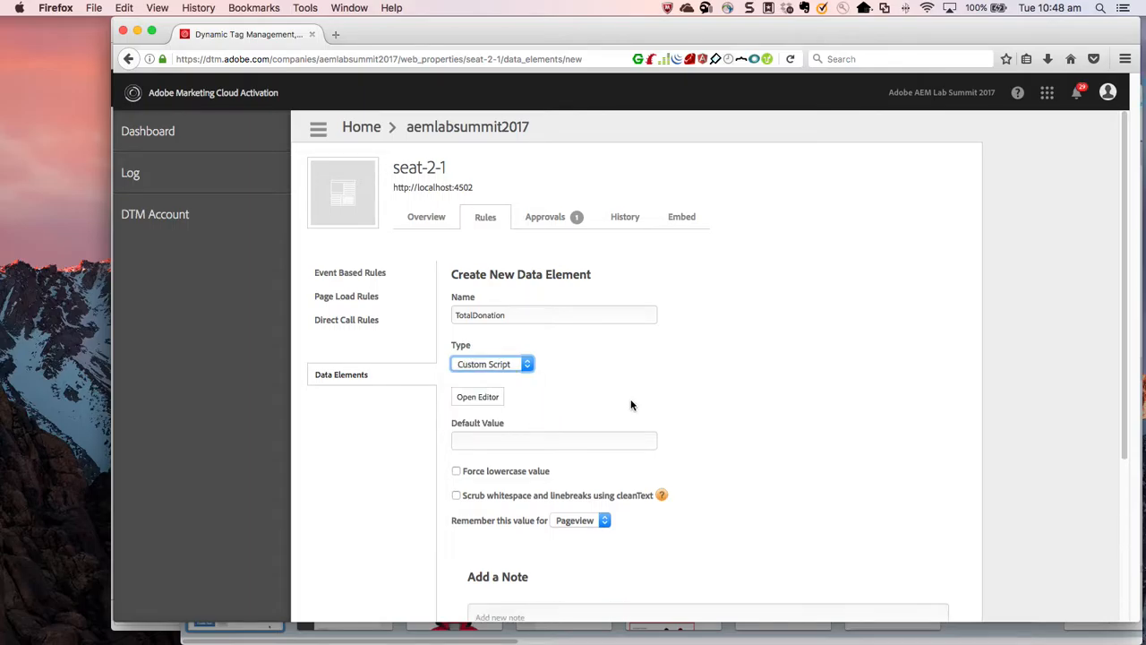
Set the TotalDonation script to return ContextHub.get("/donation/total"); and save the data element.
left_click(500, 402)
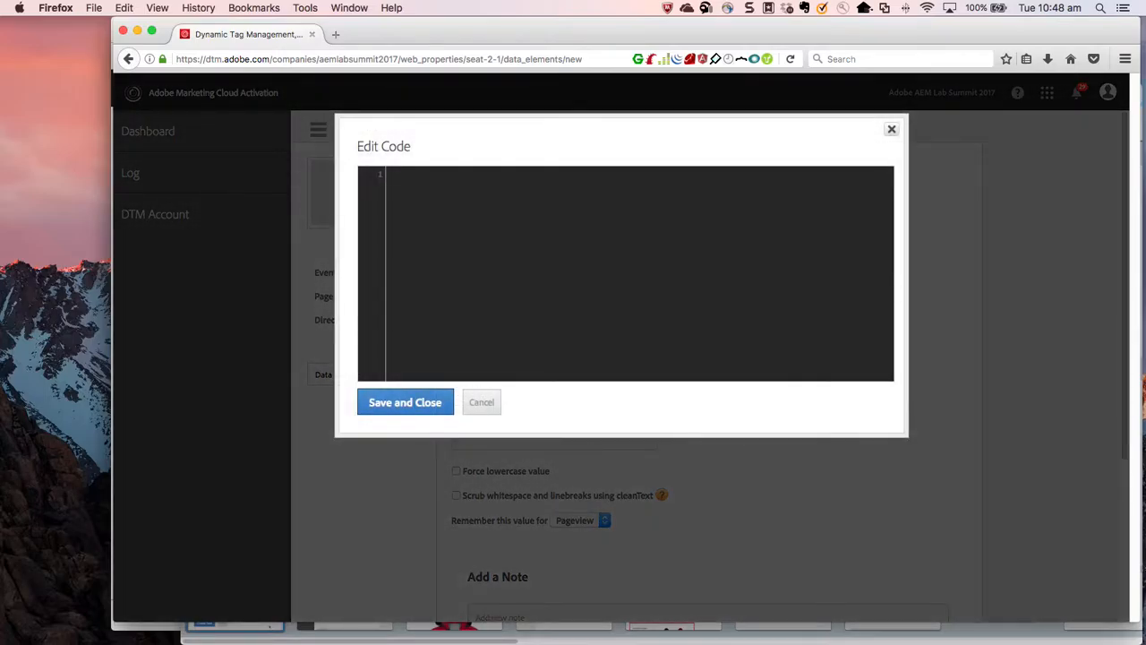
key("super+Tab")
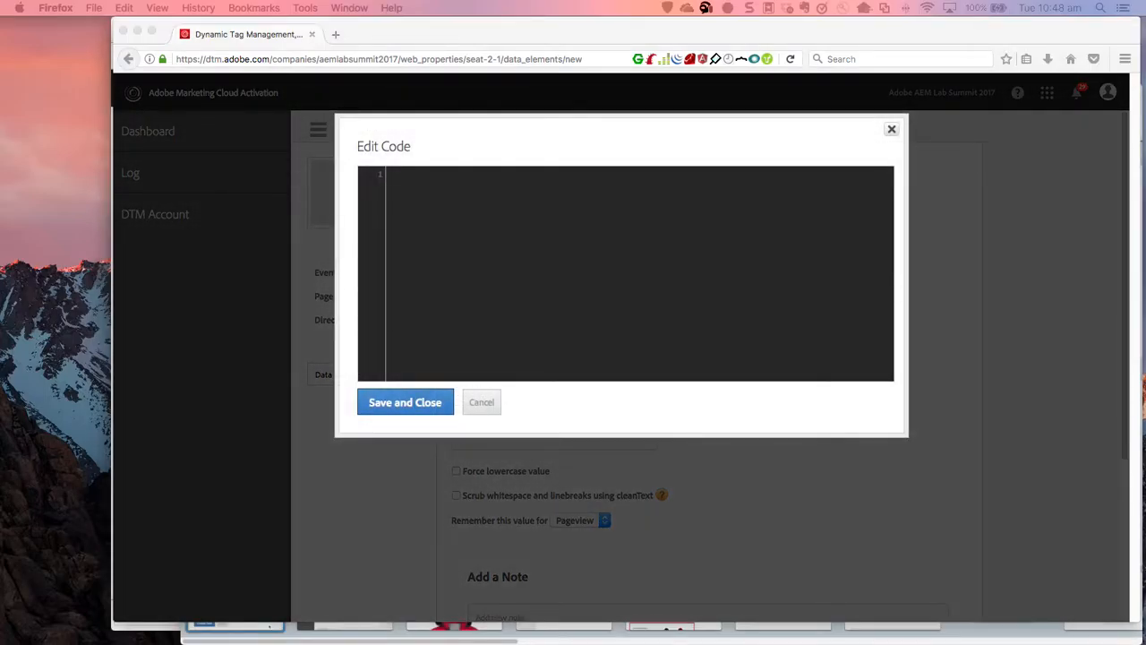
left_click(526, 287)
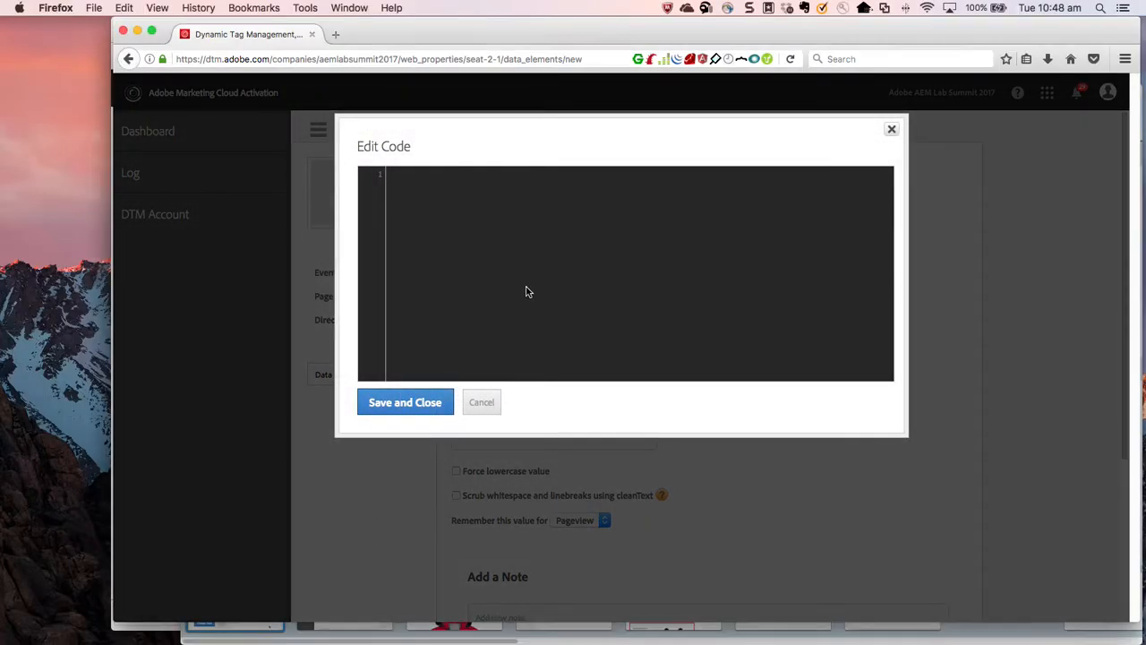
type("return ContextHub.get(\"/donation/total\");")
key("BackSpace")
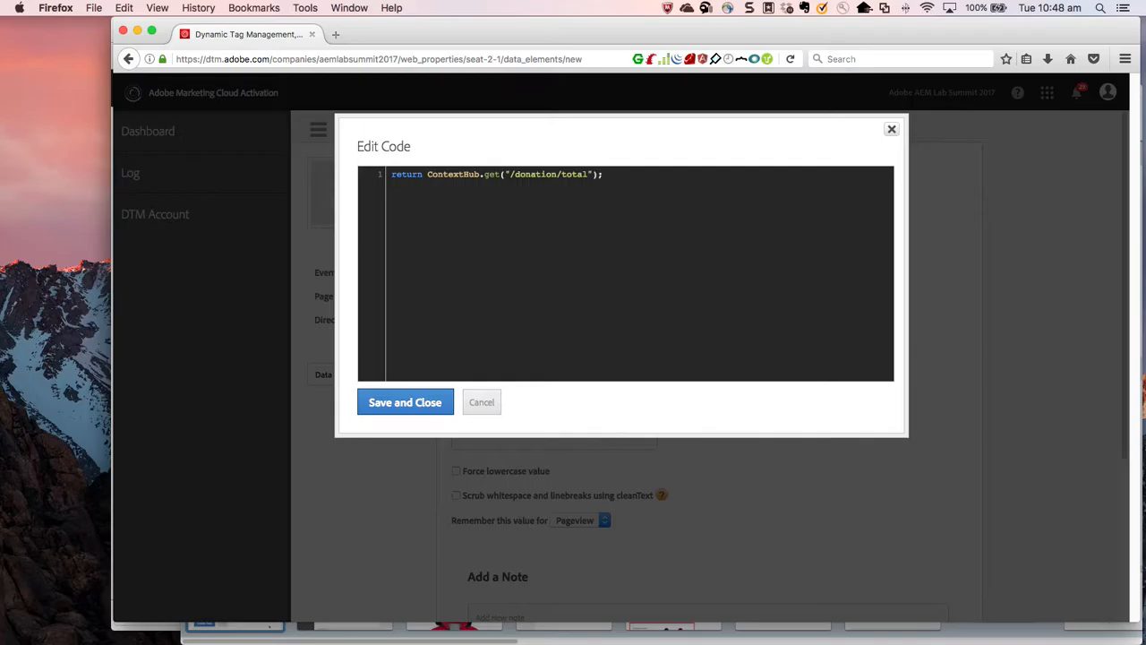
left_click(404, 405)
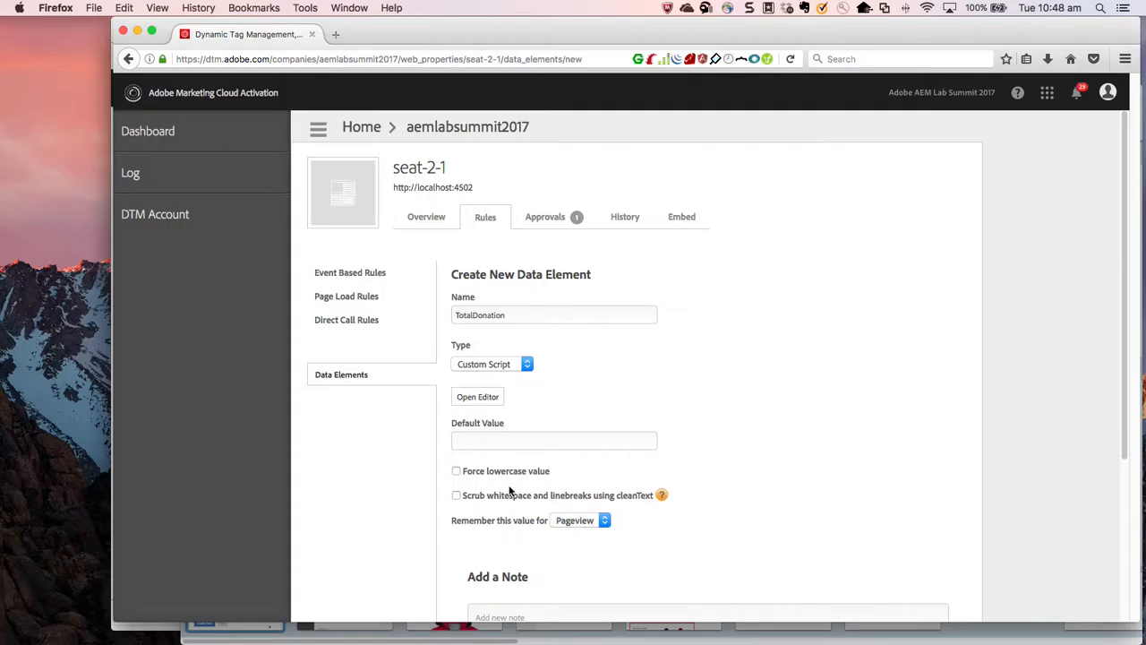
scroll(680, 376, "down", 5)
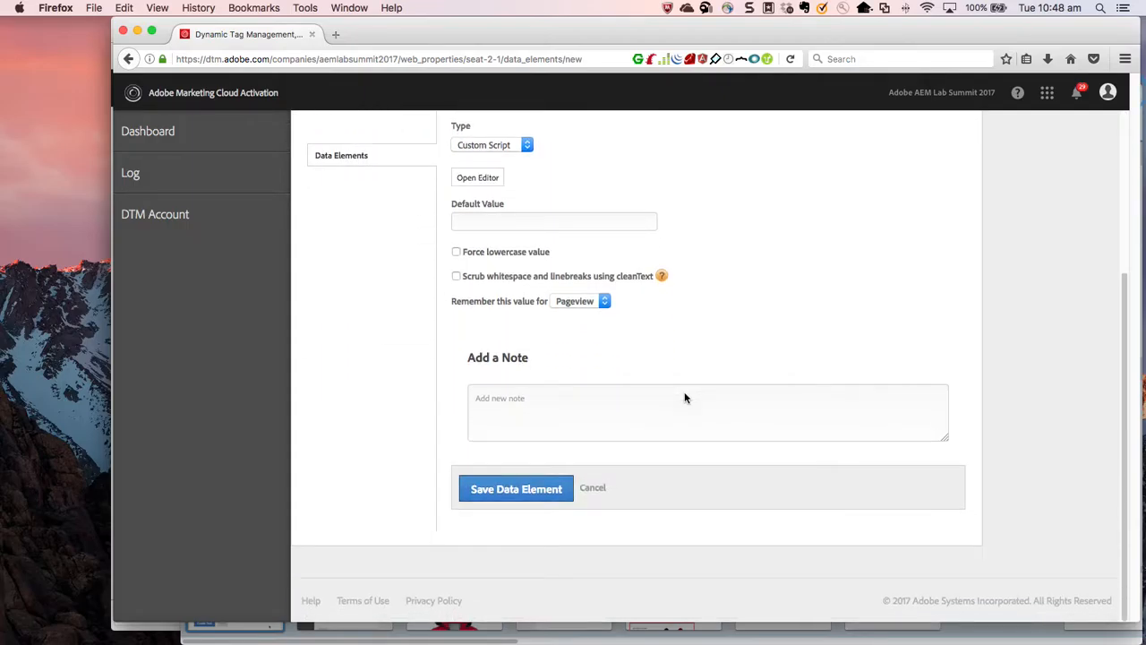
left_click(506, 490)
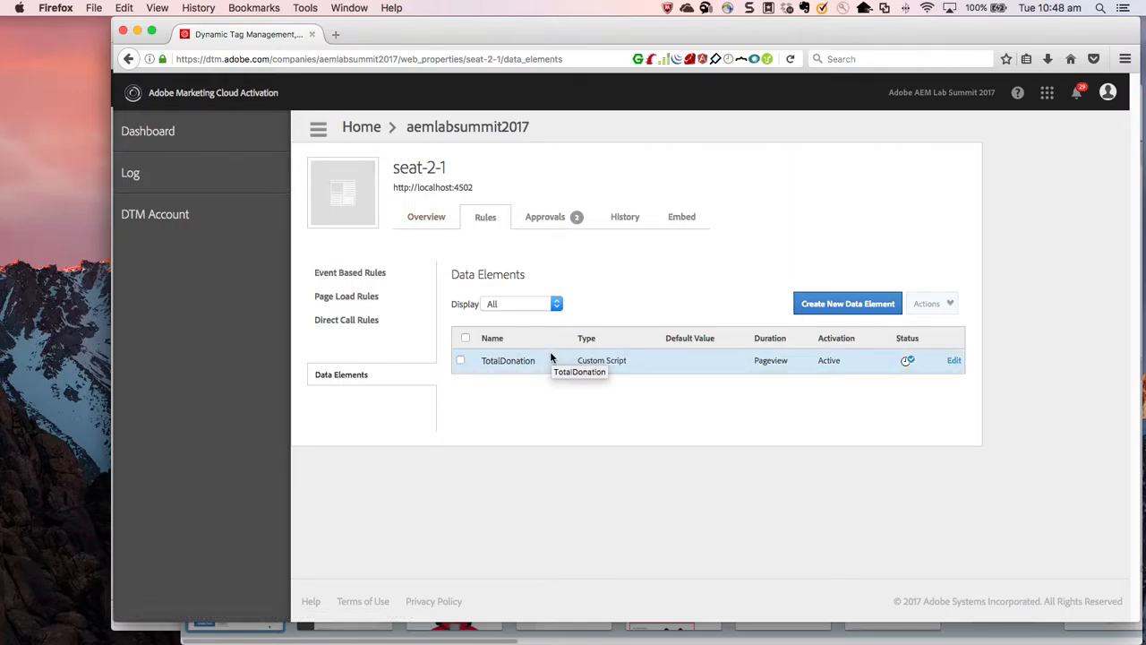
Add an Adobe Target tool named Adobe Target to the property, with automatic library retrieval and Marketing Cloud client code retrieval.
left_click(441, 223)
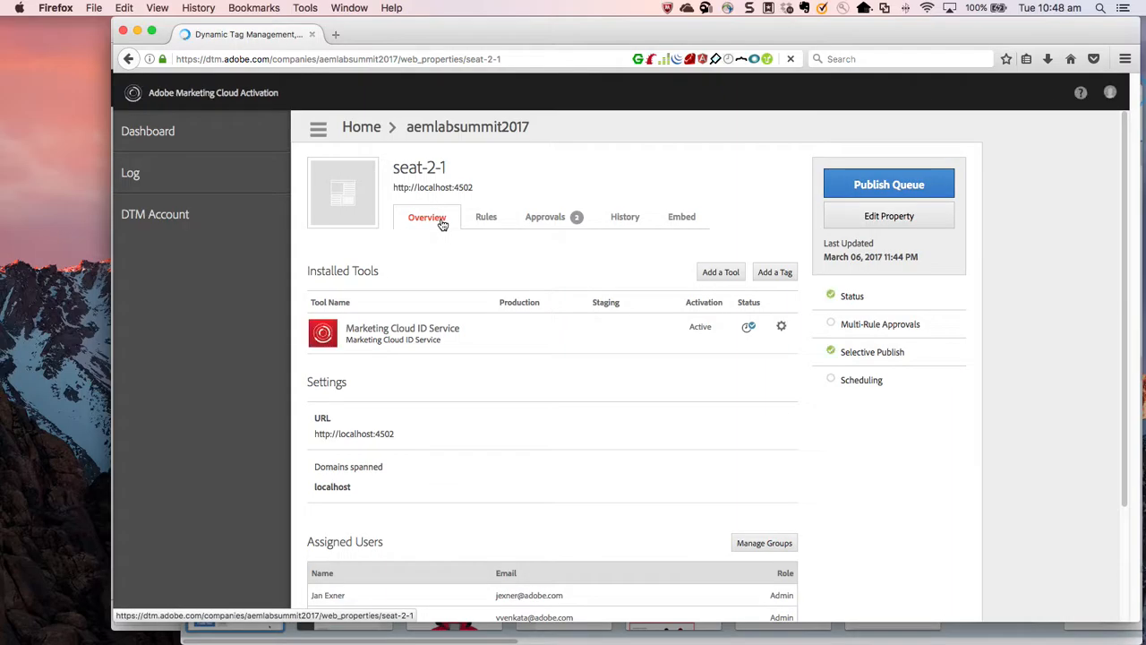
left_click(719, 275)
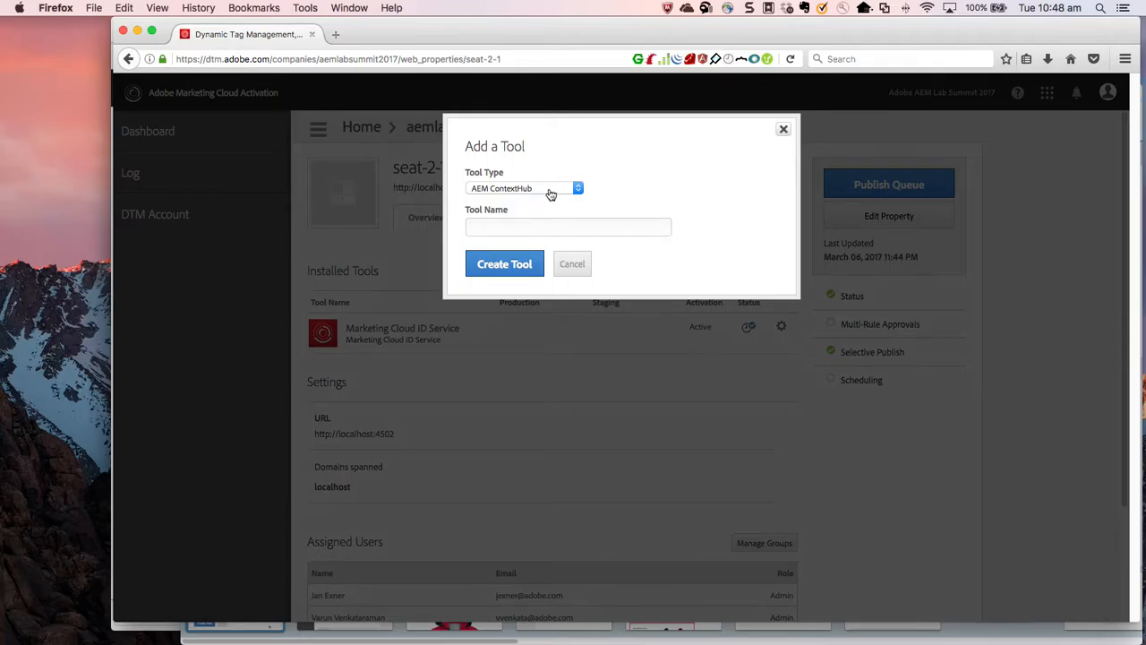
left_click(550, 192)
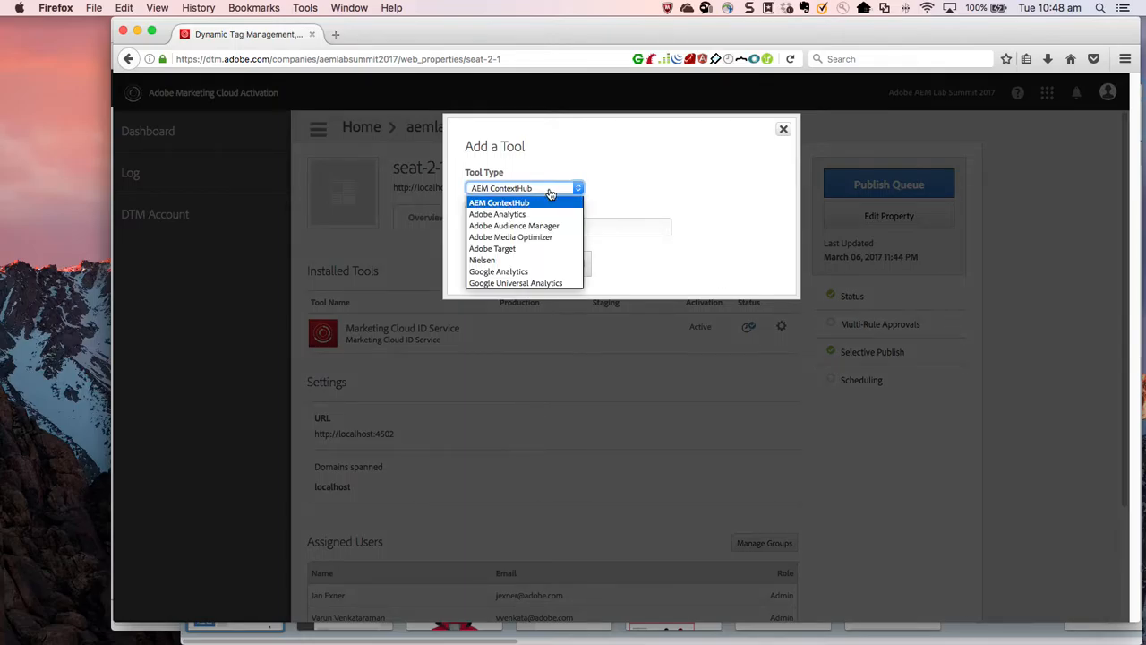
left_click(540, 248)
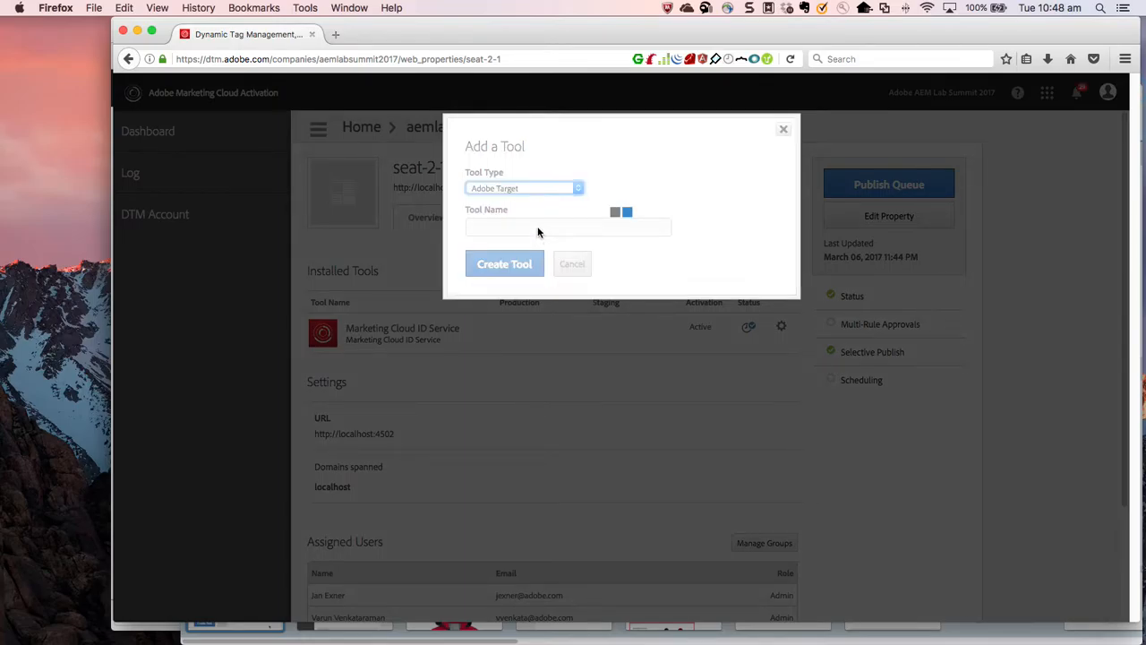
left_click(538, 227)
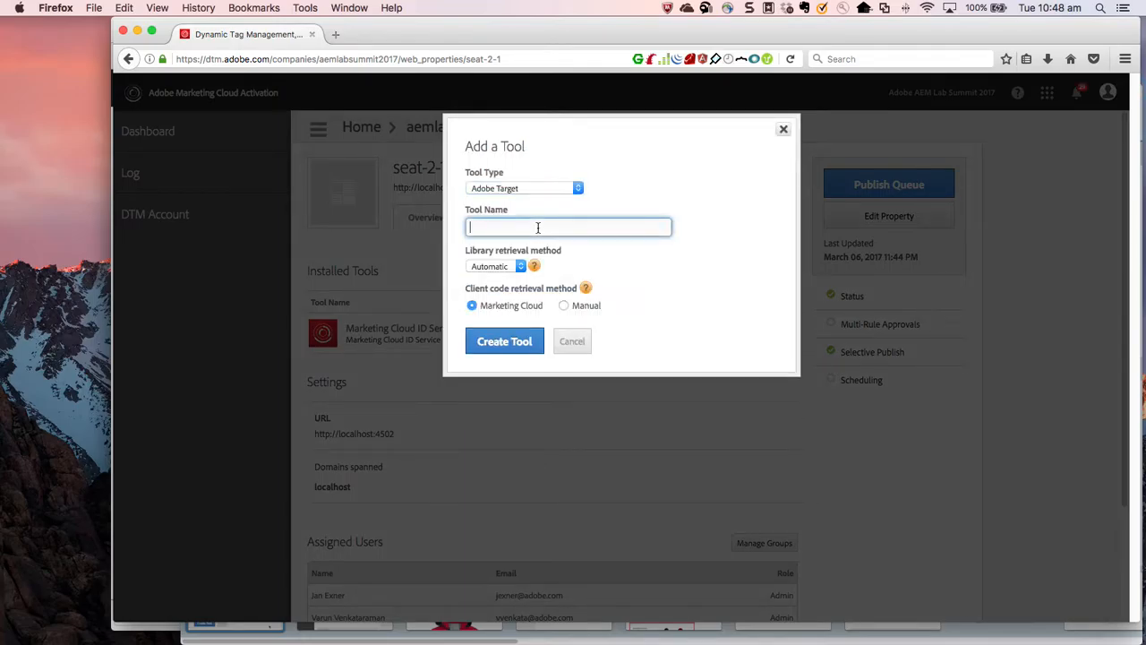
type("Adobe Target")
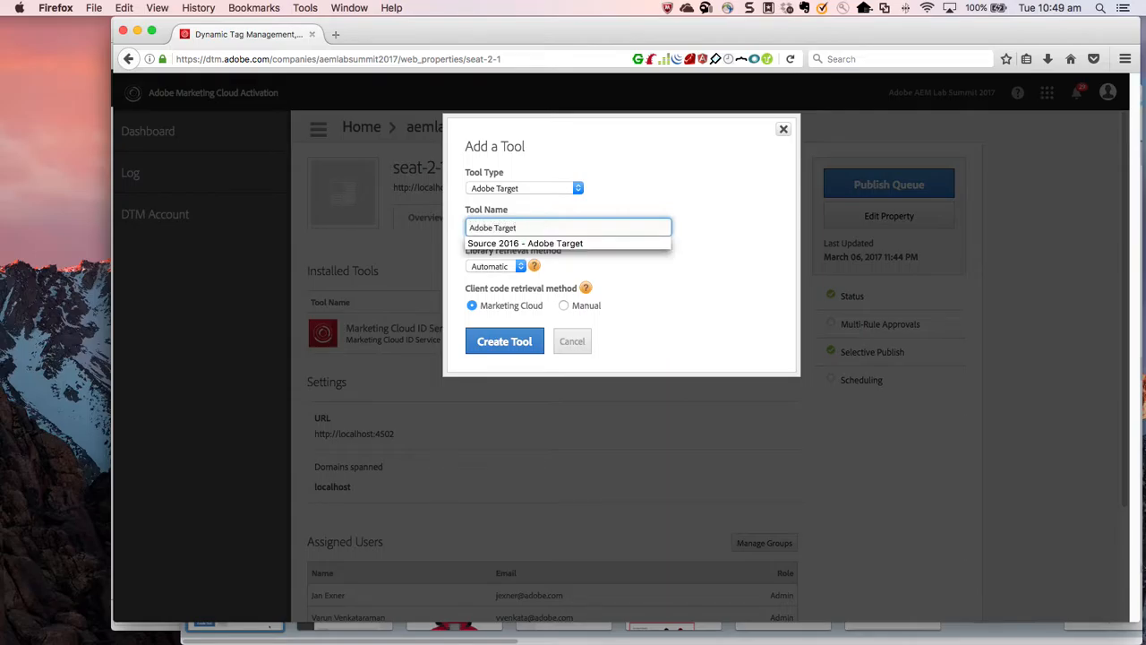
left_click(704, 235)
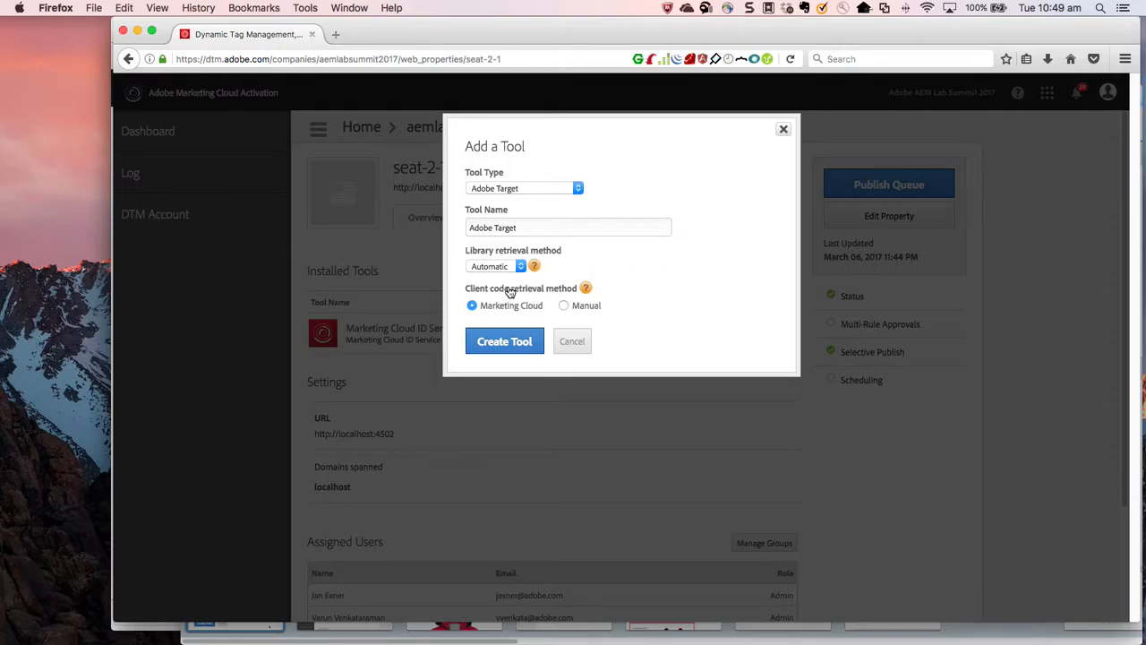
left_click(513, 344)
left_click(514, 341)
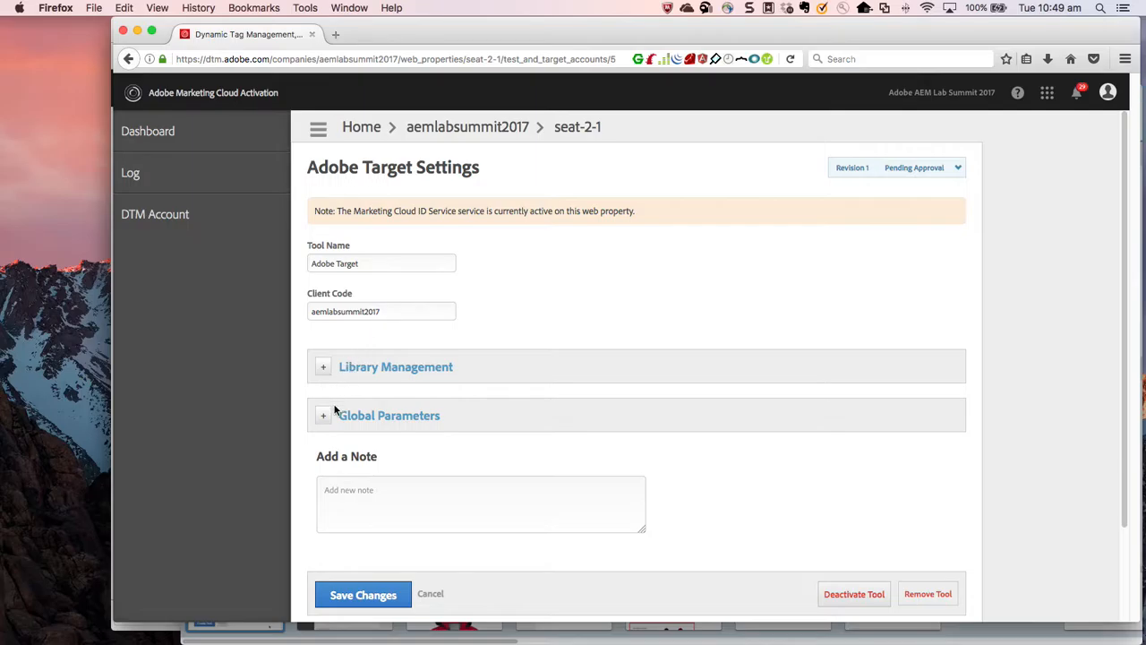
Define the global mbox parameter profile.donation with the value %TotalDonation% in the Adobe Target settings and save the changes.
scroll(333, 409, "down", 2)
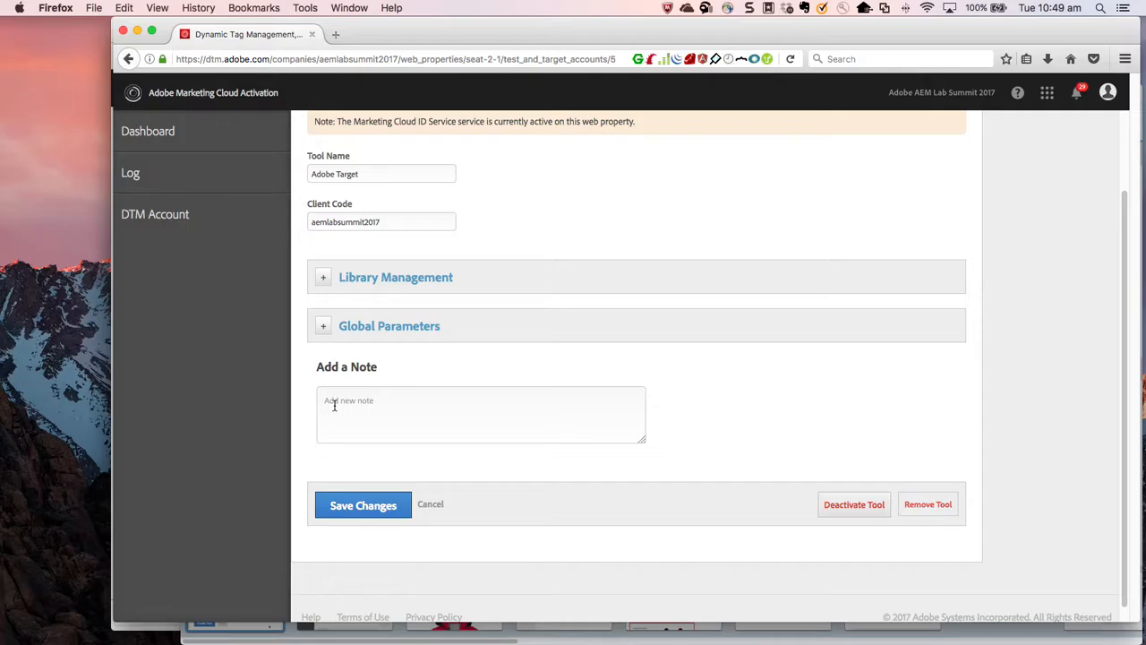
left_click(323, 326)
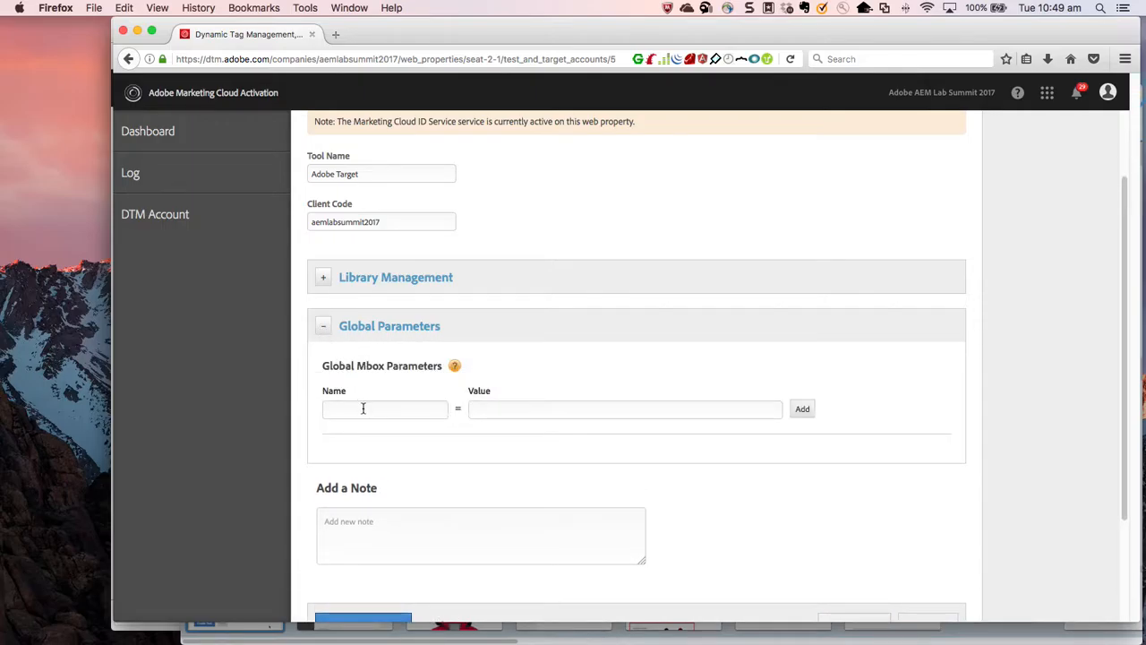
left_click(363, 408)
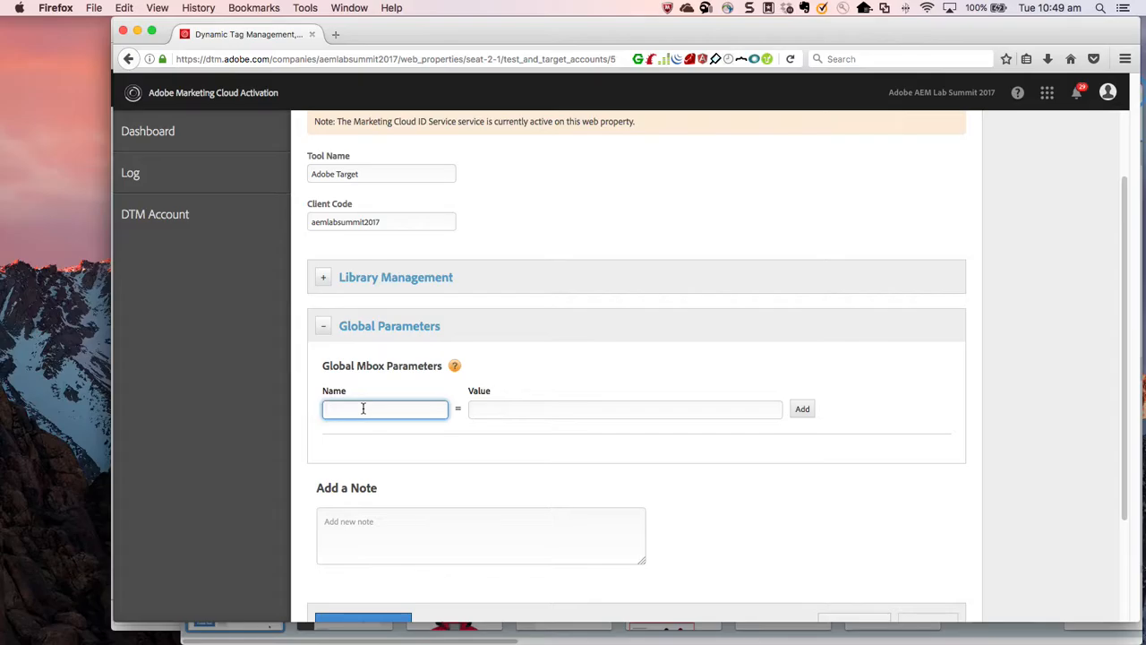
type("profile.donation")
key("Tab")
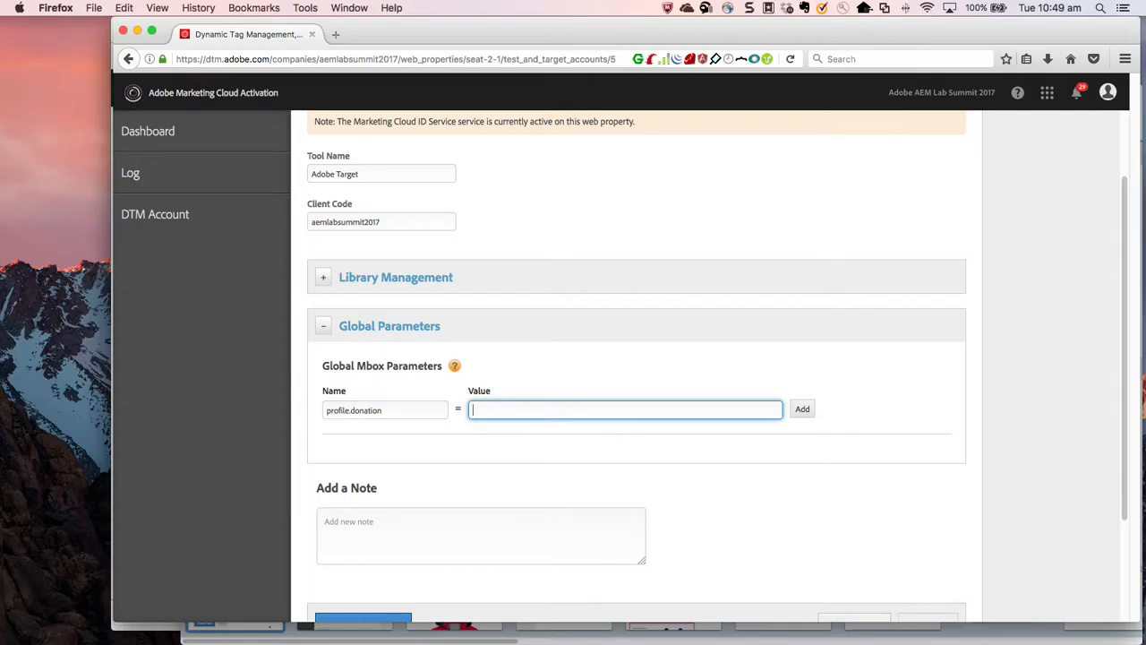
type("%")
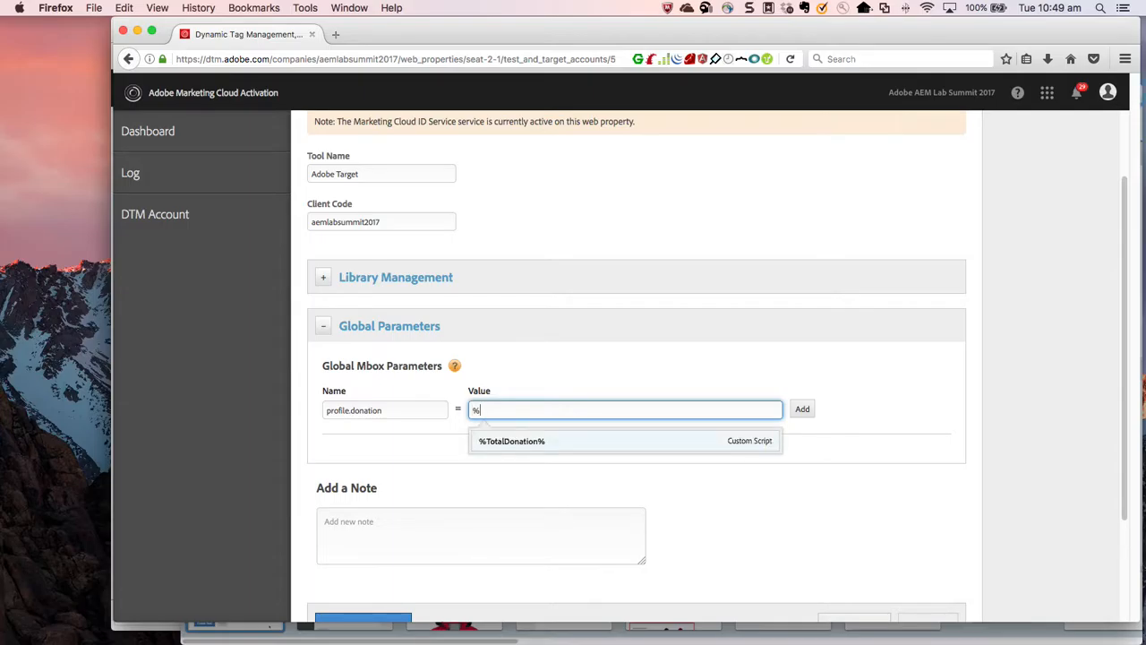
left_click(516, 446)
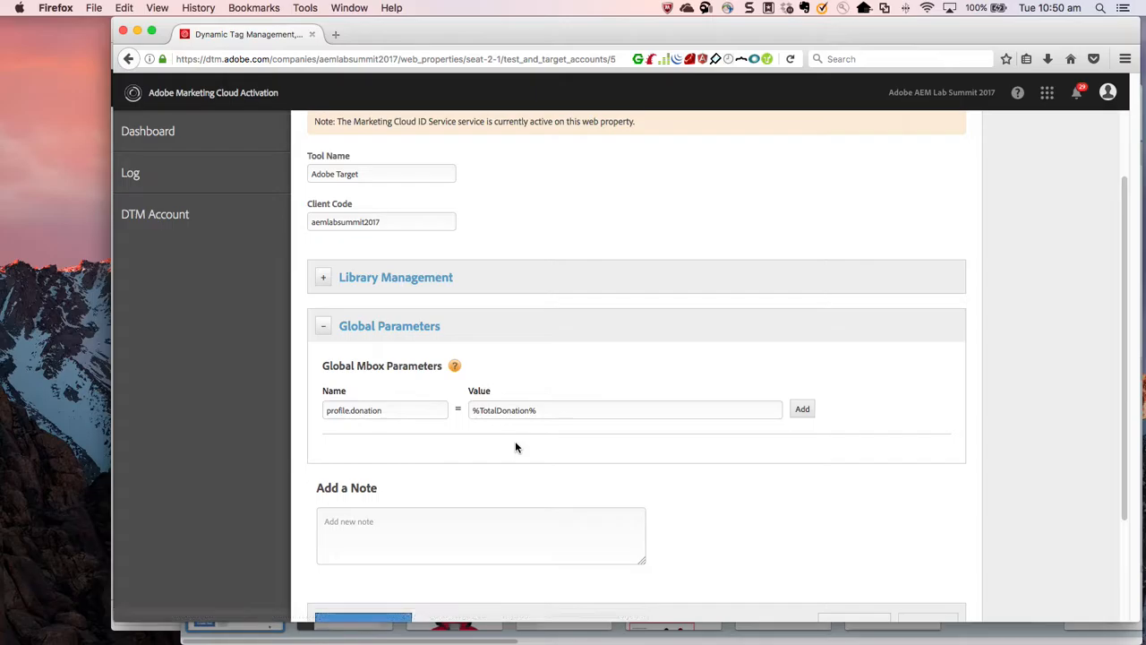
scroll(515, 447, "down", 3)
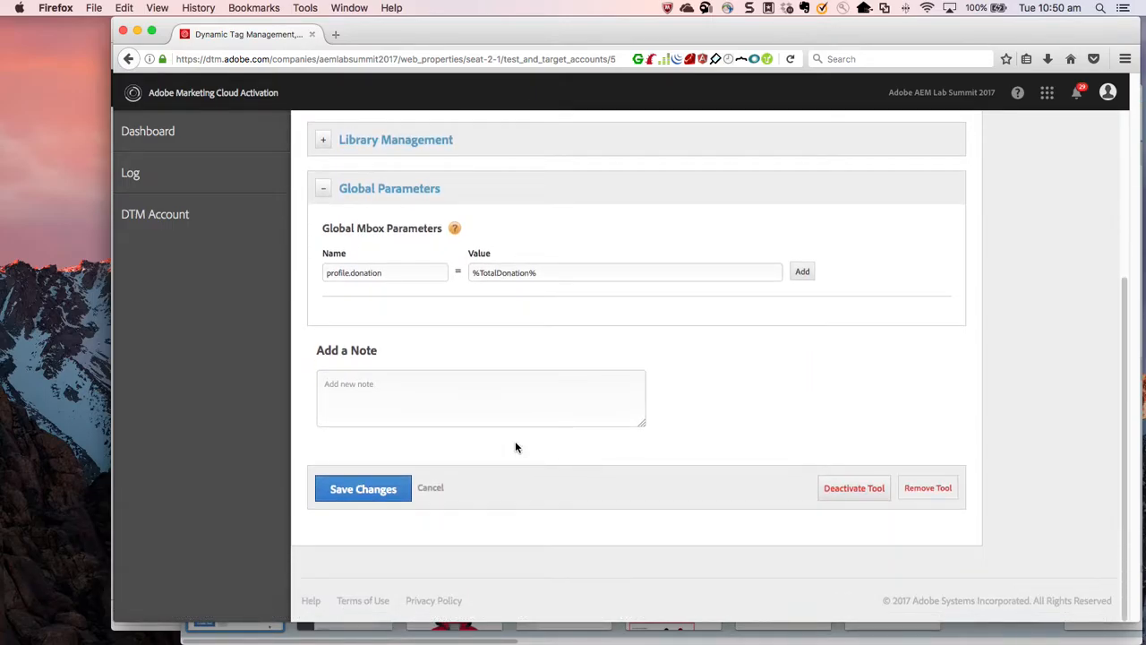
left_click(348, 507)
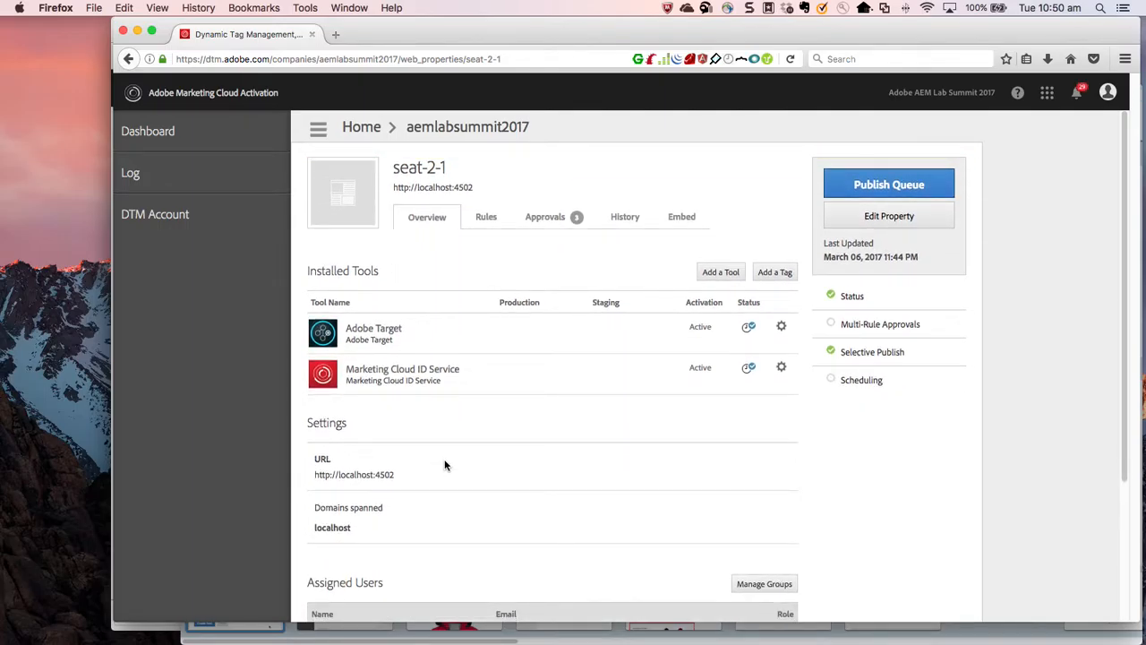
Start a new page load rule and name it ContextHub Store Updated.
left_click(488, 226)
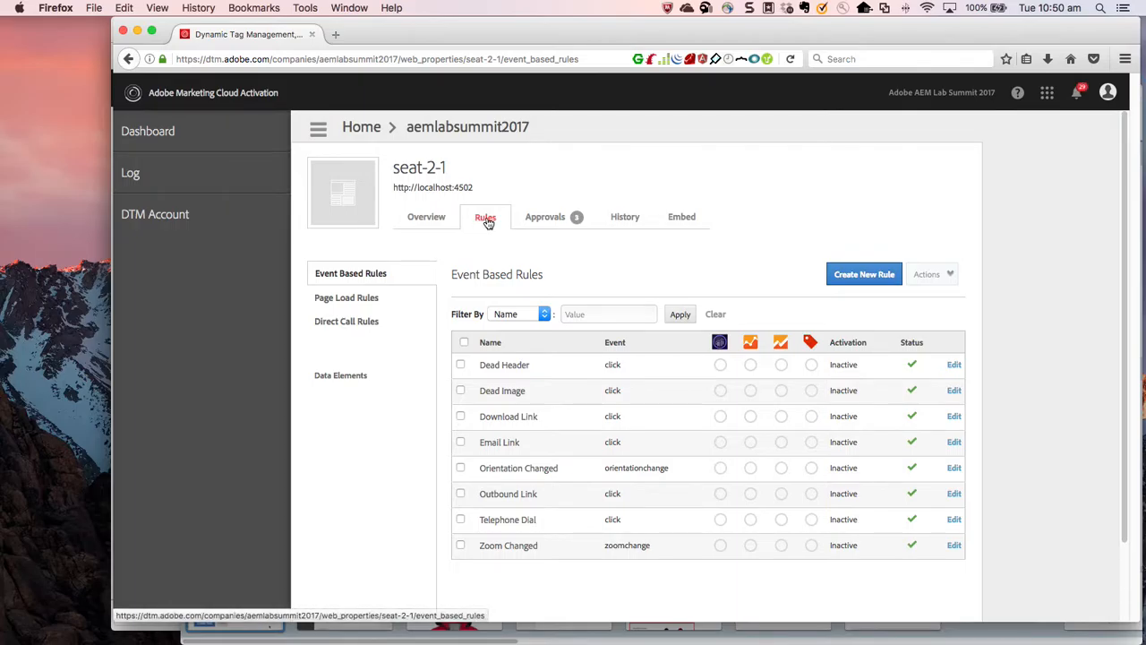
left_click(362, 300)
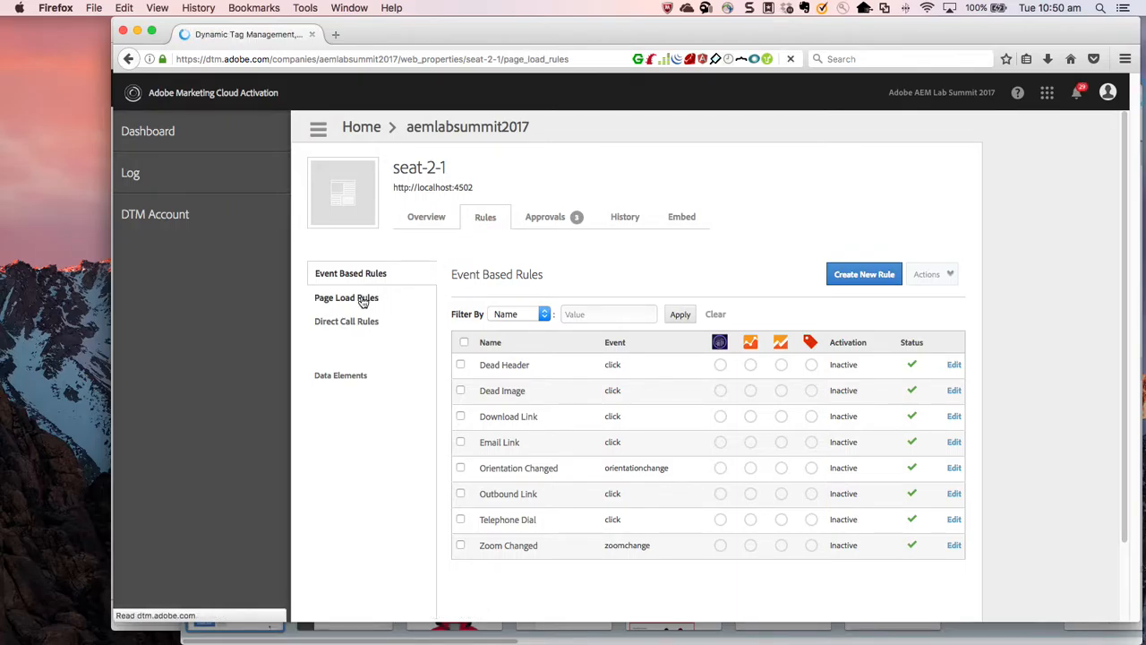
left_click(875, 277)
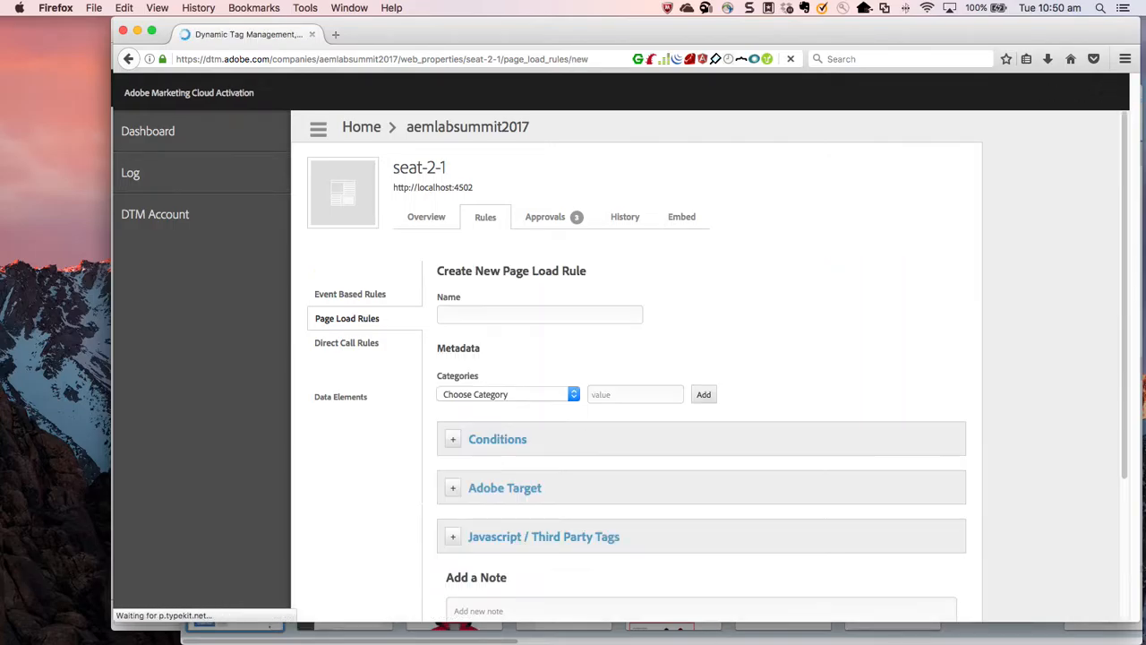
left_click(557, 313)
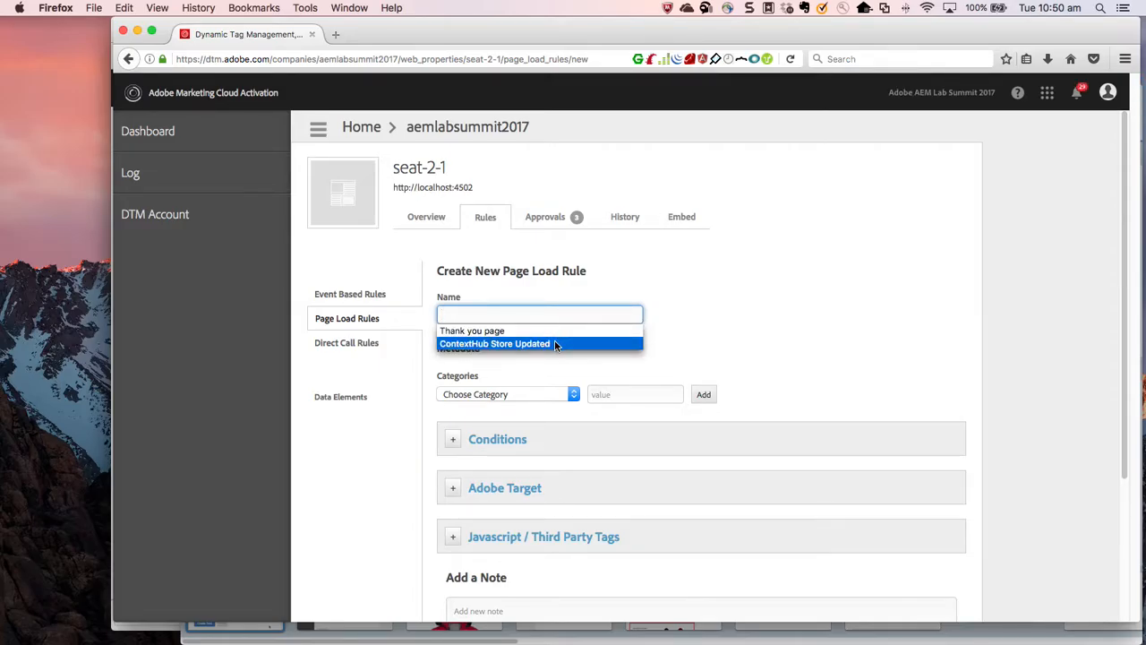
left_click(554, 344)
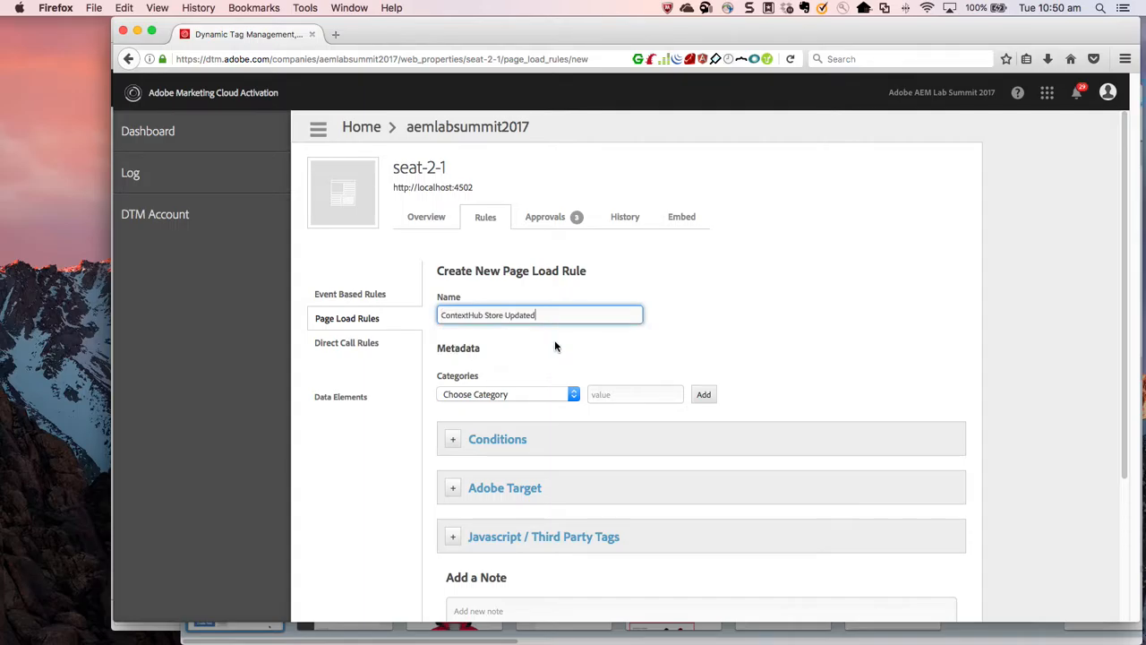
Add a new non-sequential JavaScript to the rule and paste in the mbox update code with the ContextHub EVENT_STORE_UPDATED listener.
scroll(554, 345, "down", 2)
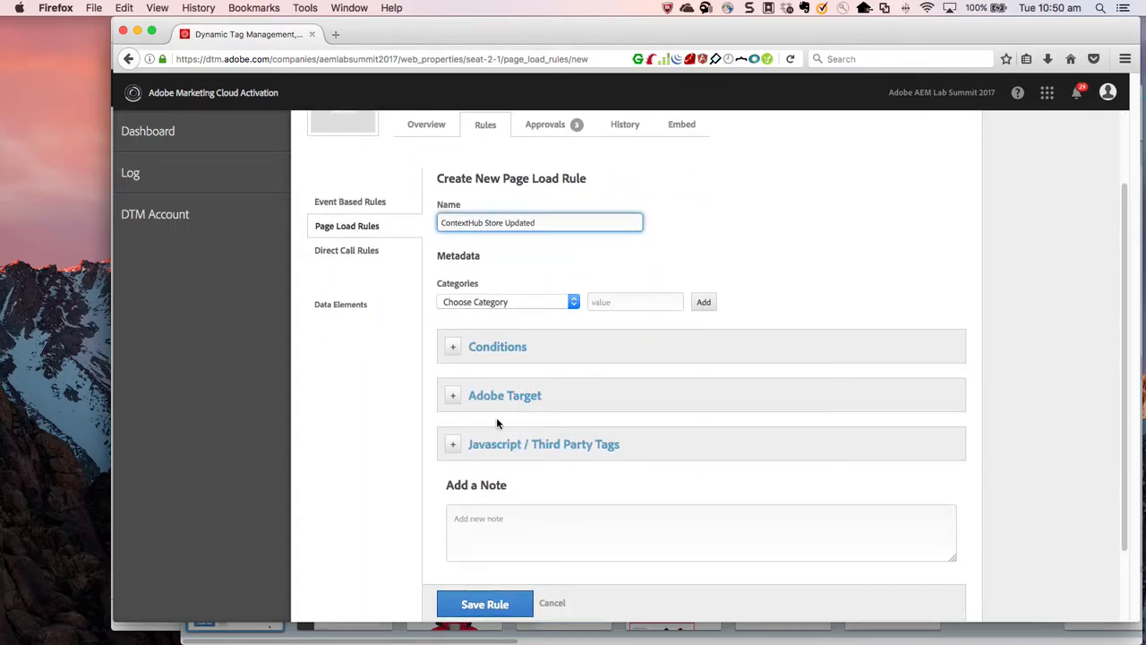
left_click(454, 446)
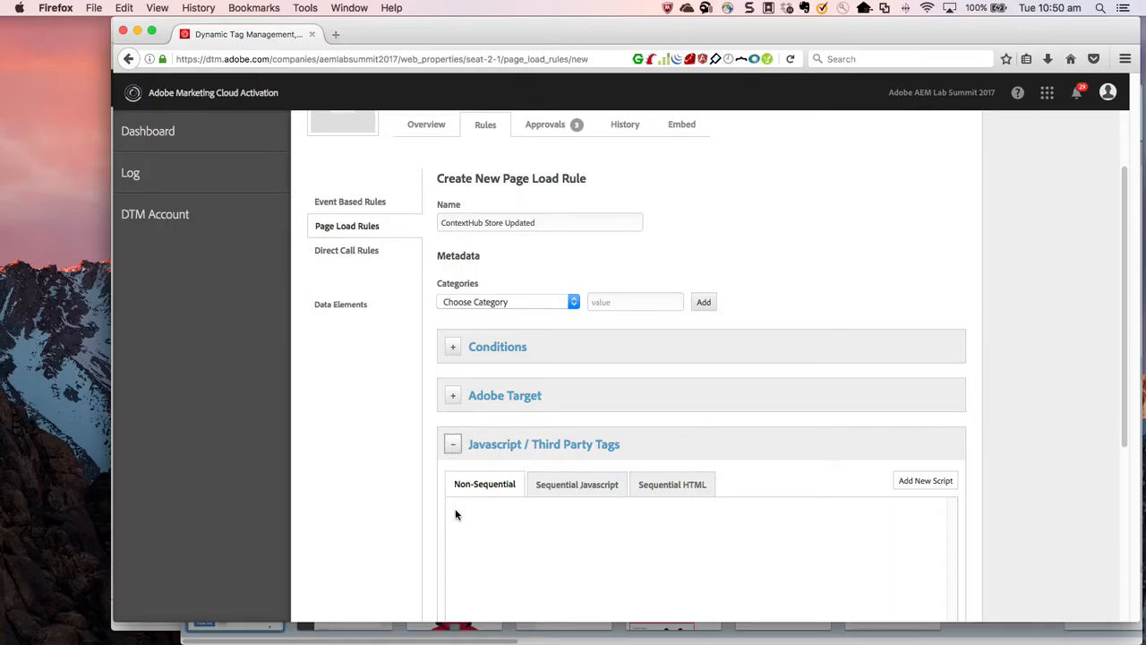
scroll(455, 514, "down", 2)
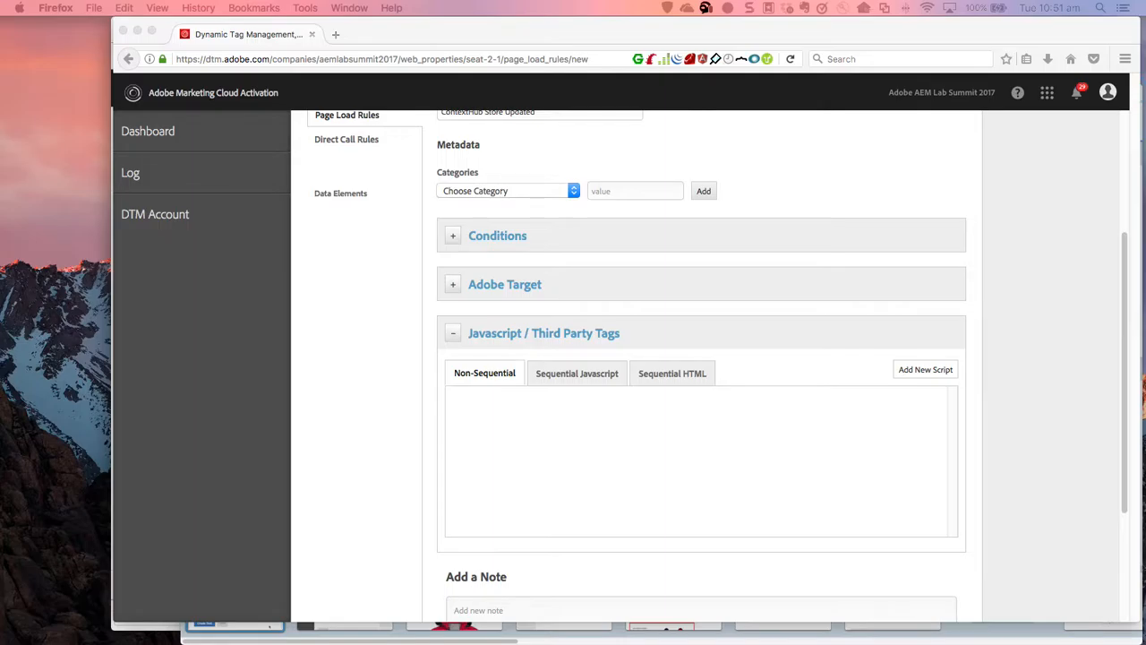
left_click(492, 406)
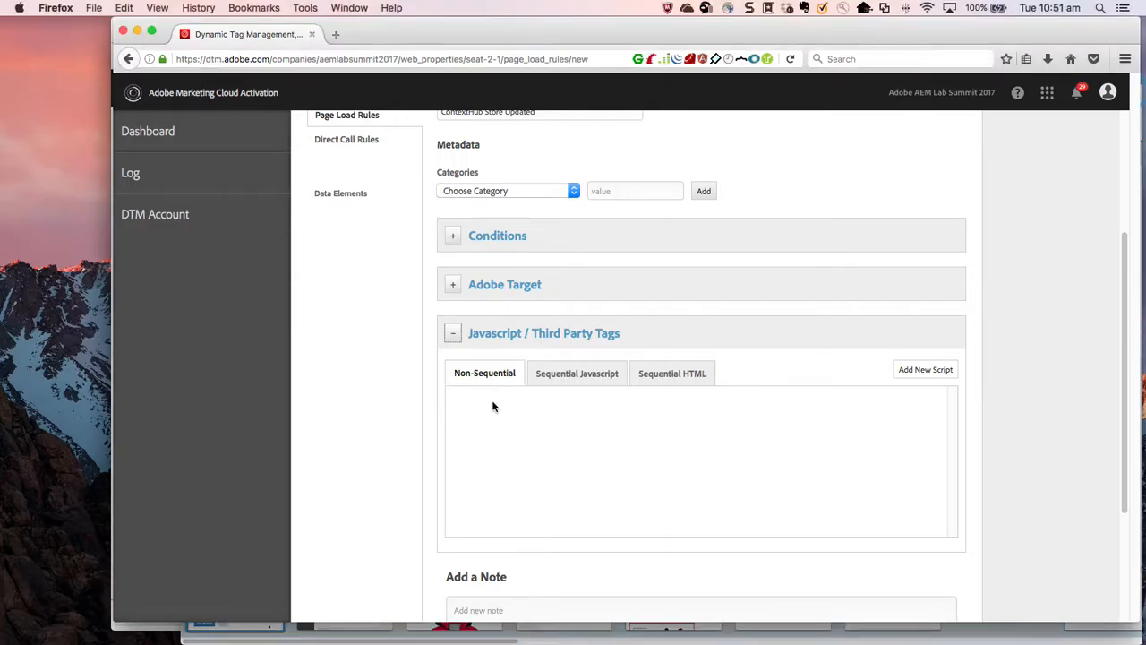
left_click(917, 372)
left_click(641, 379)
key("super+v")
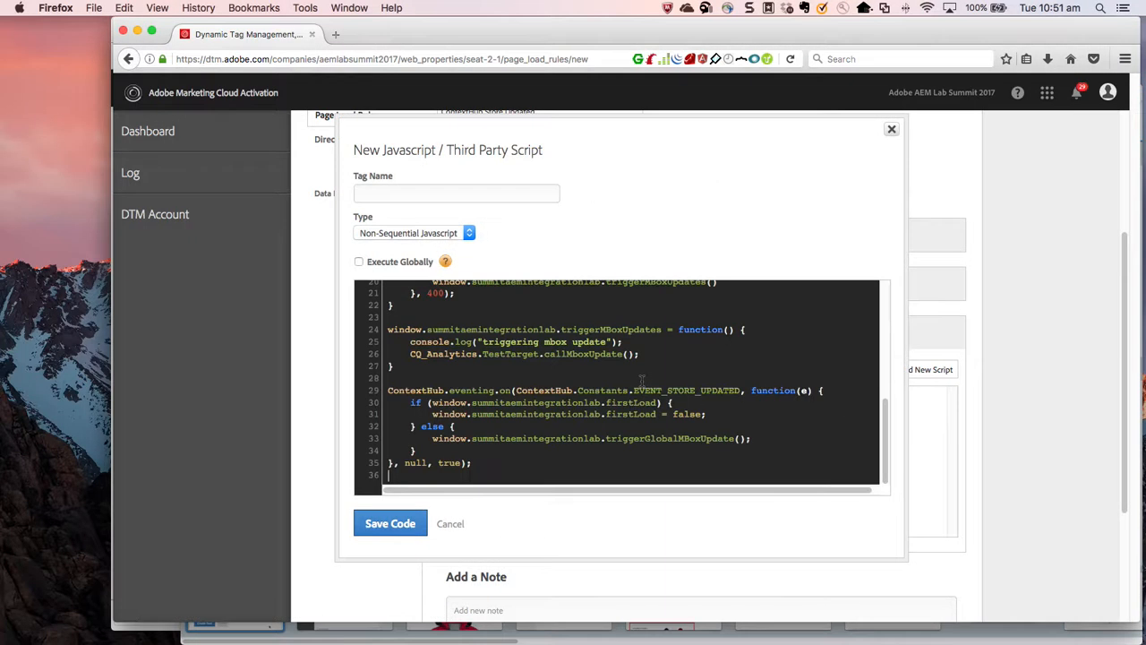
Examine the script's firstLoad initialization and how triggerGlobalMBoxUpdate builds the target-global-mbox parameters and calls mboxUpdate.
scroll(641, 380, "up", 5)
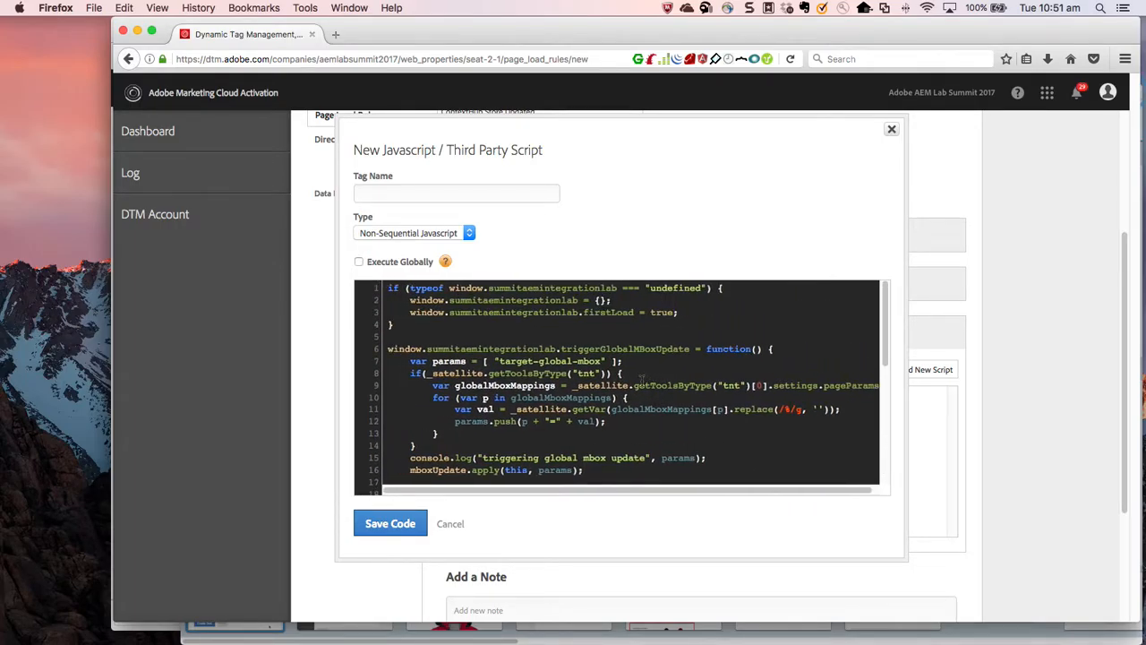
scroll(641, 379, "down", 5)
scroll(641, 380, "up", 5)
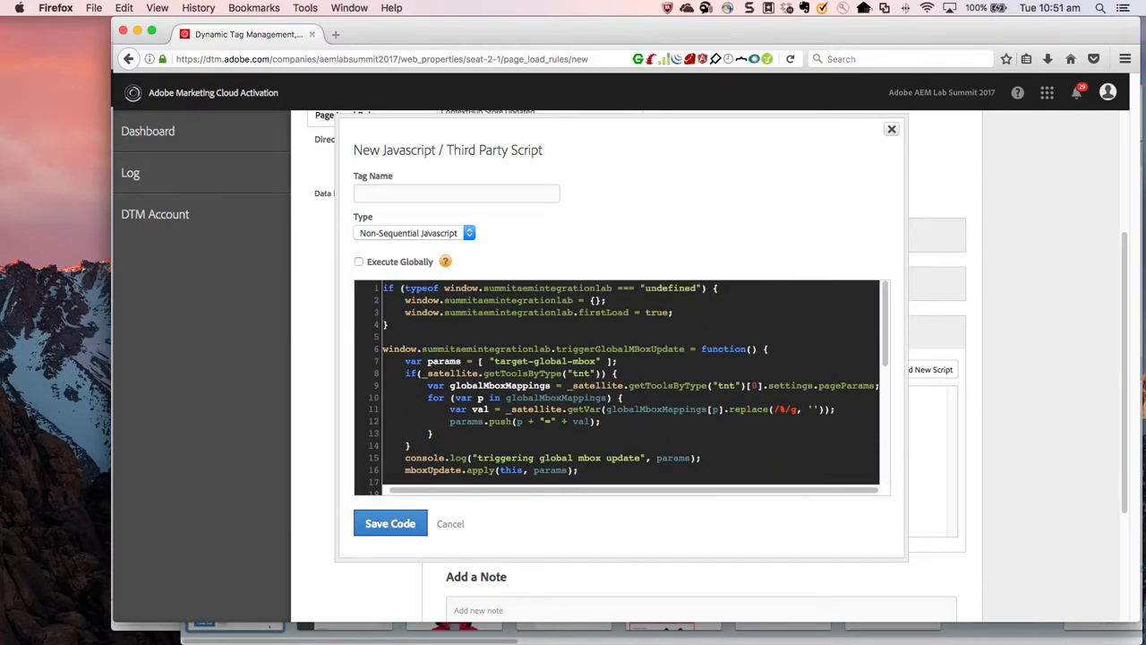
left_click(546, 380)
double_click(542, 312)
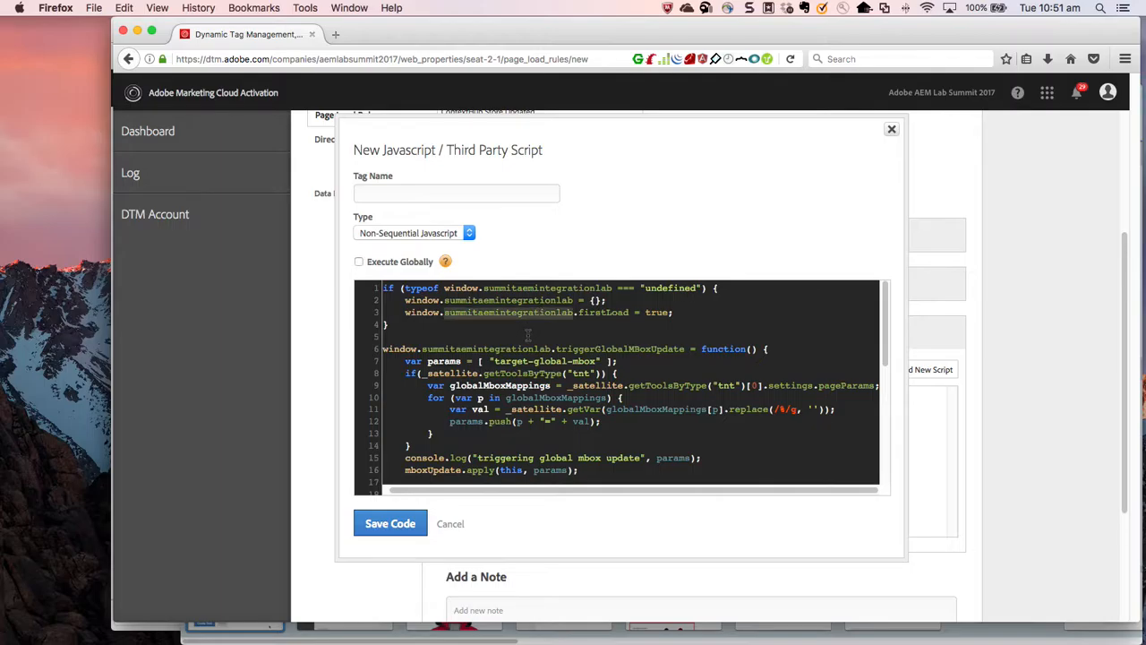
left_click_drag(394, 325, 374, 295)
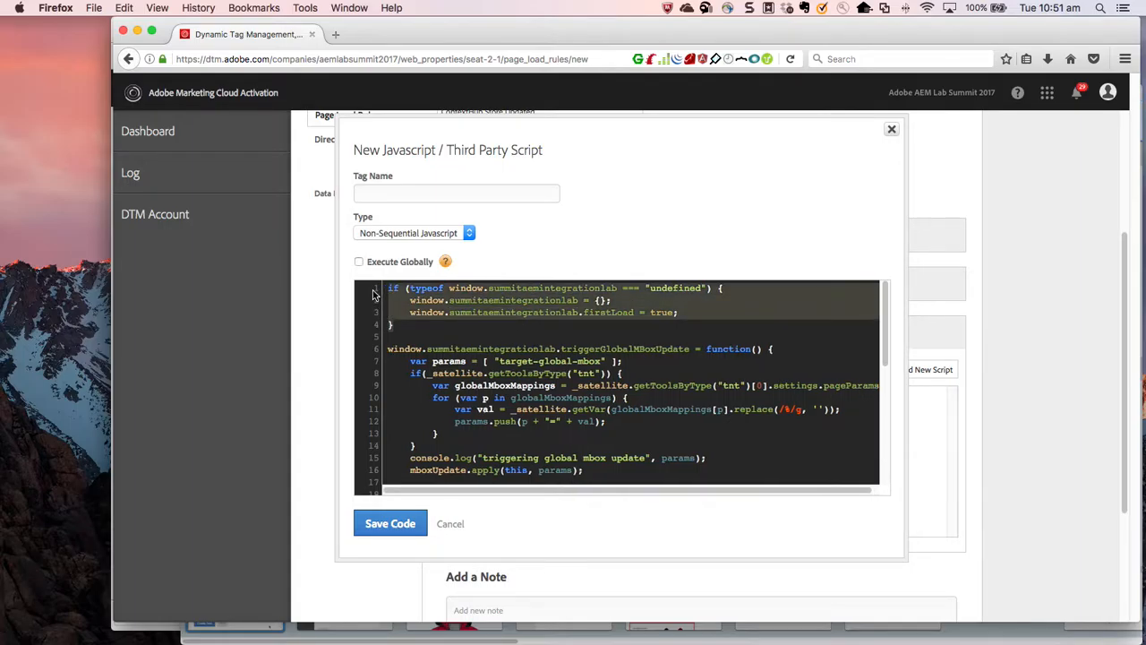
double_click(533, 349)
scroll(543, 392, "down", 1)
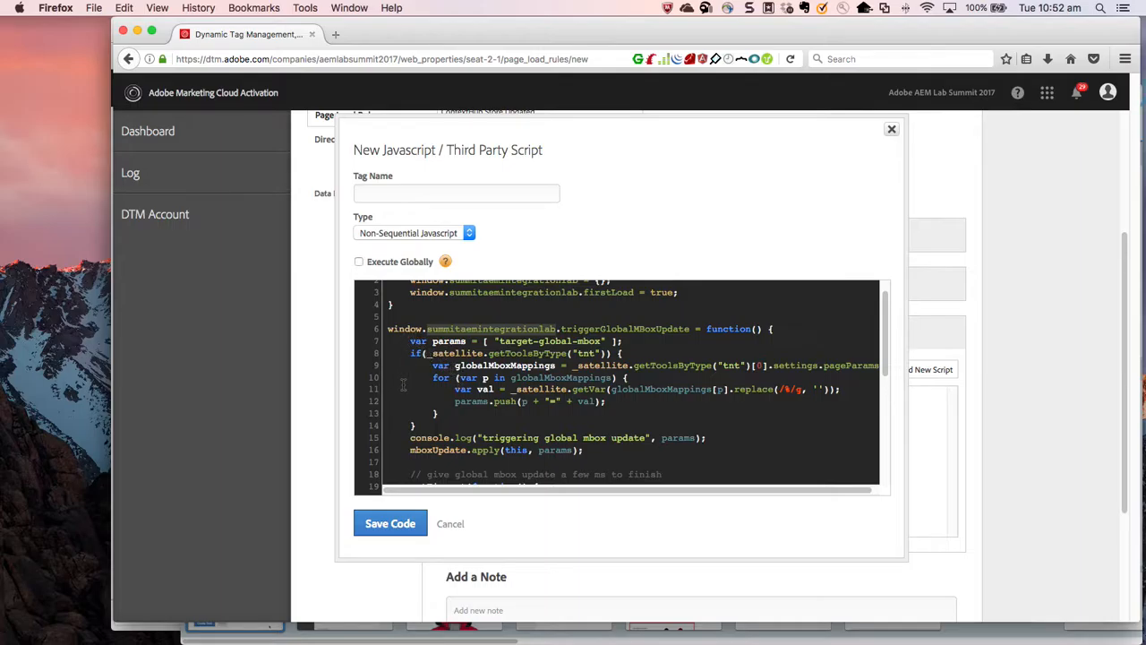
left_click_drag(498, 341, 601, 342)
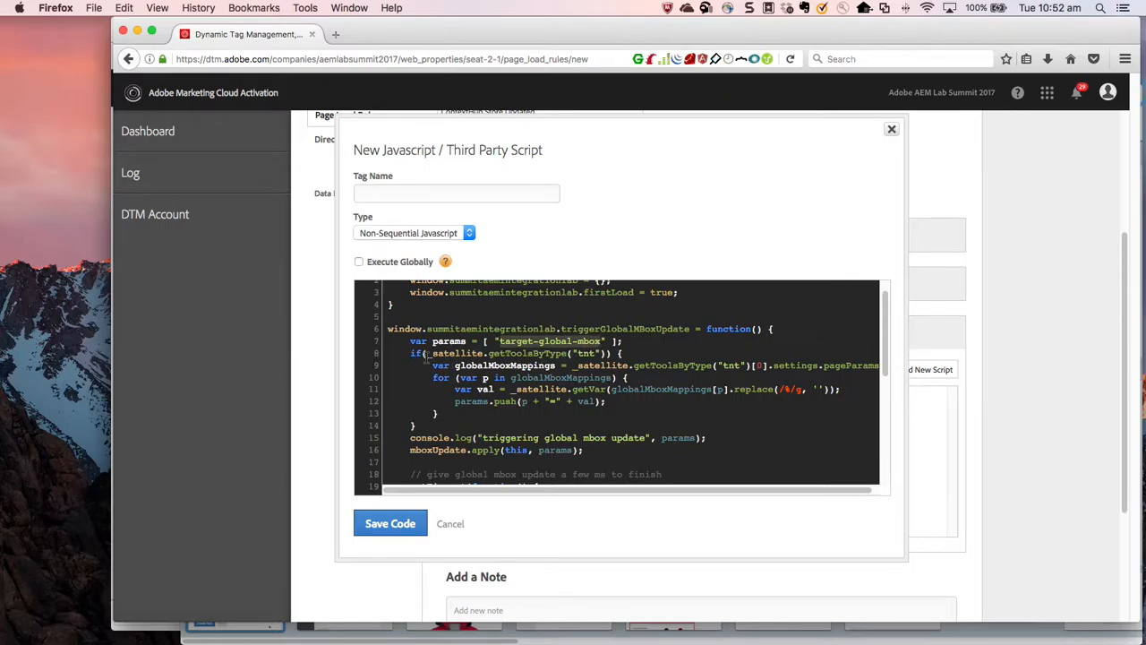
double_click(589, 352)
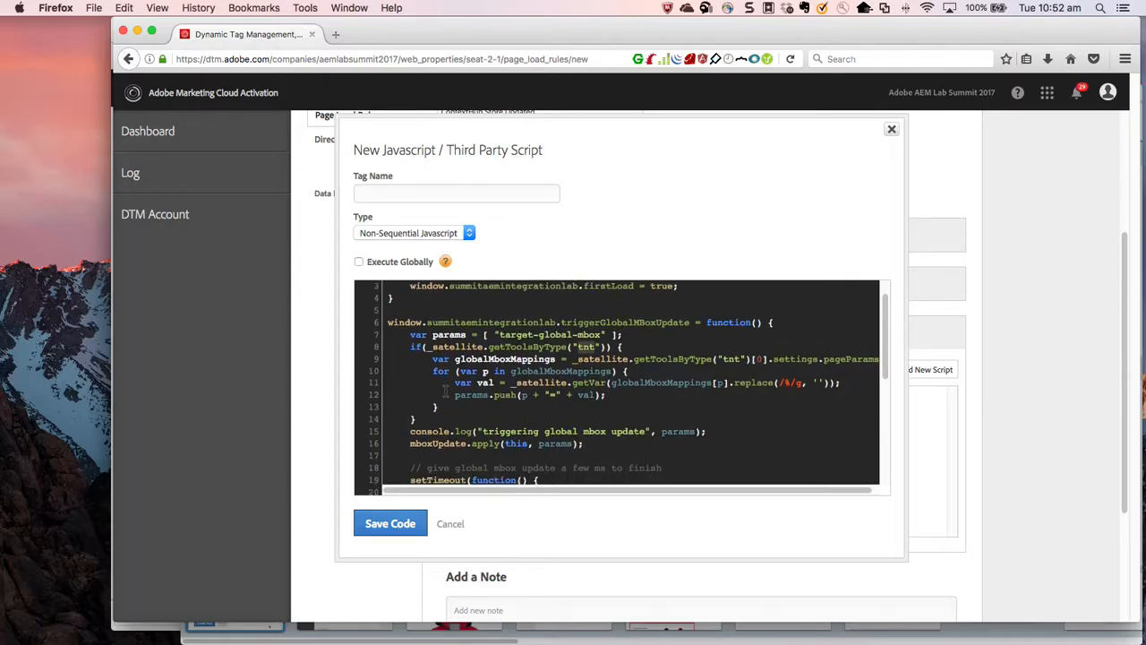
scroll(445, 390, "down", 1)
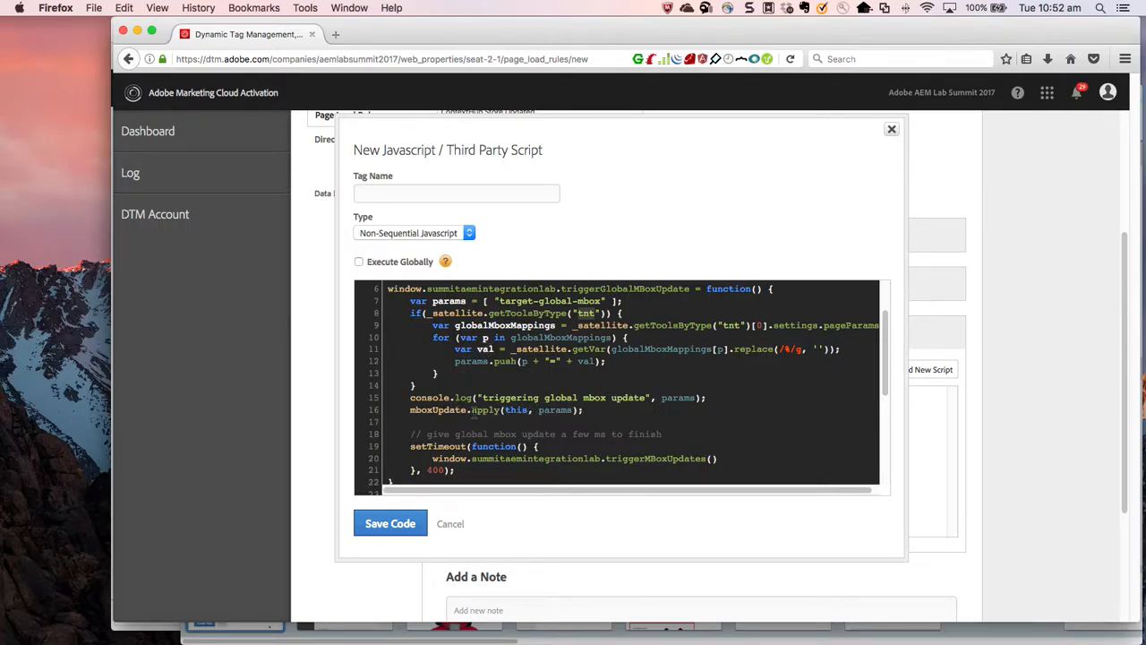
double_click(435, 409)
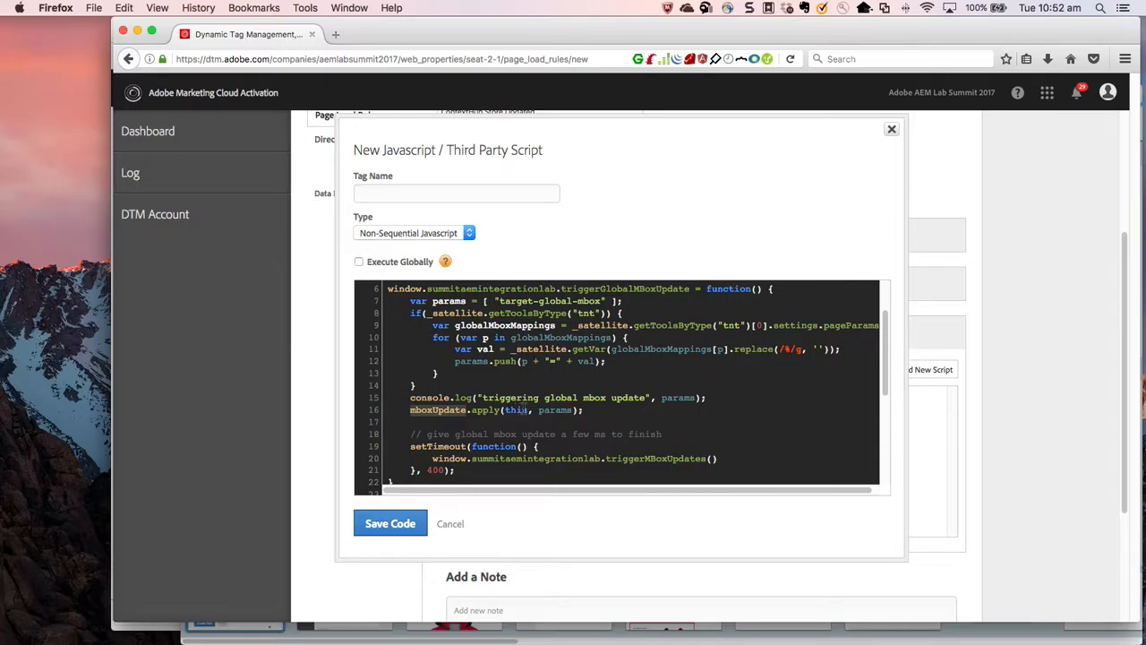
Review the script's delayed triggerMBoxUpdates call, its function body and the ContextHub store-updated event handler.
scroll(522, 409, "down", 2)
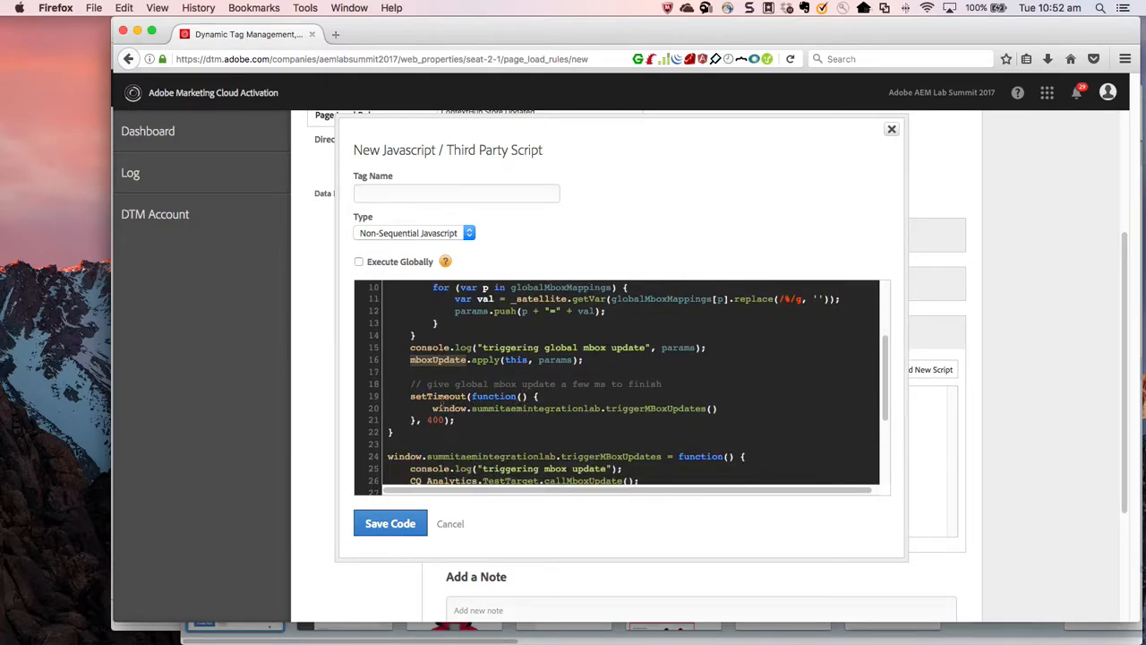
scroll(441, 400, "down", 2)
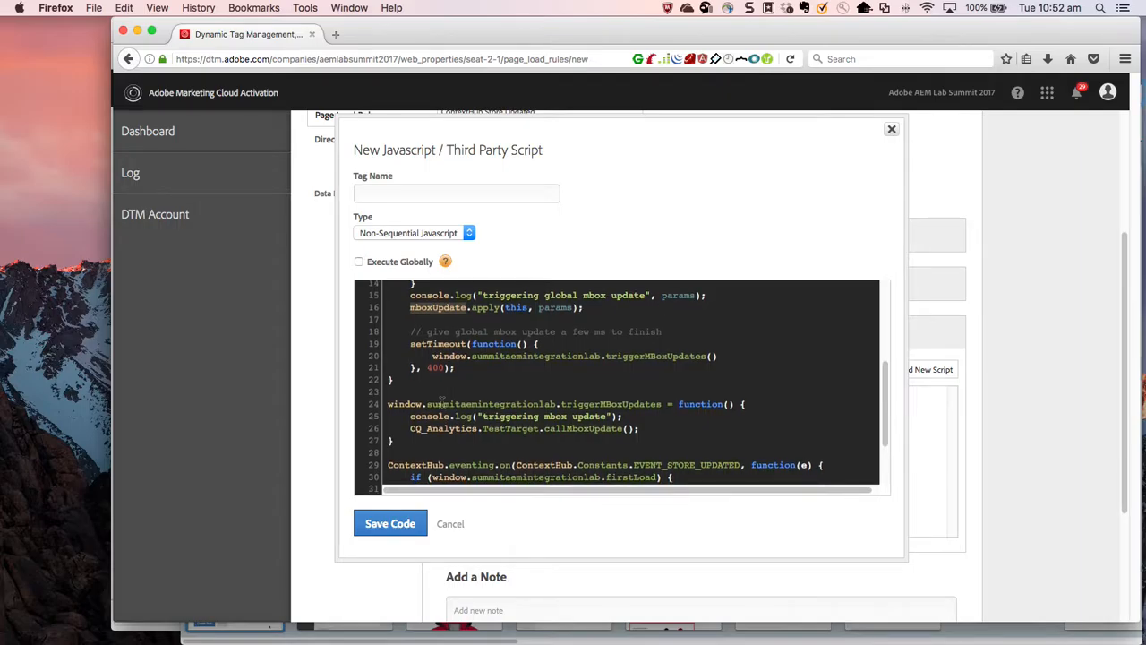
scroll(441, 403, "down", 2)
scroll(442, 403, "down", 2)
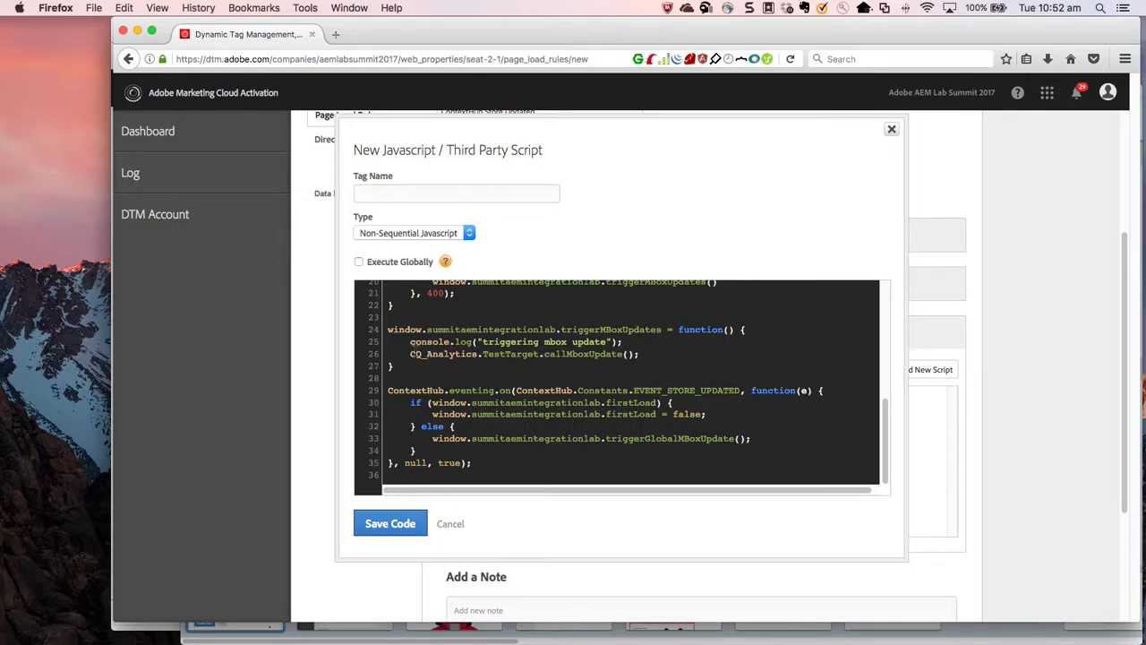
left_click_drag(388, 330, 415, 373)
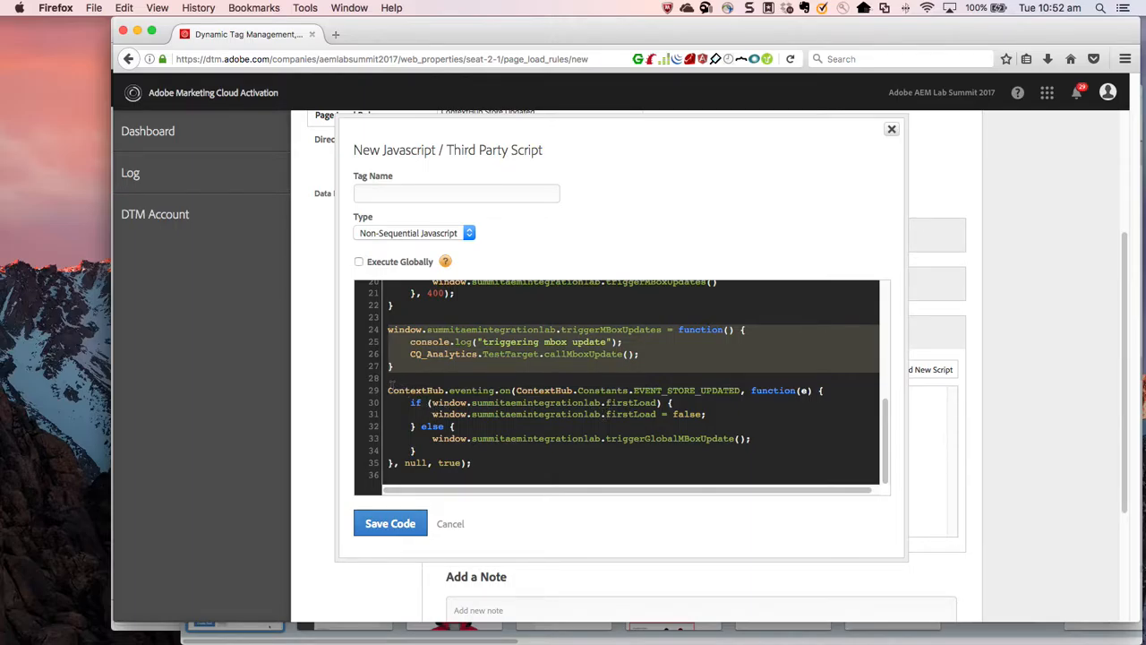
left_click(390, 391)
left_click_drag(445, 402, 390, 408)
scroll(465, 451, "up", 3)
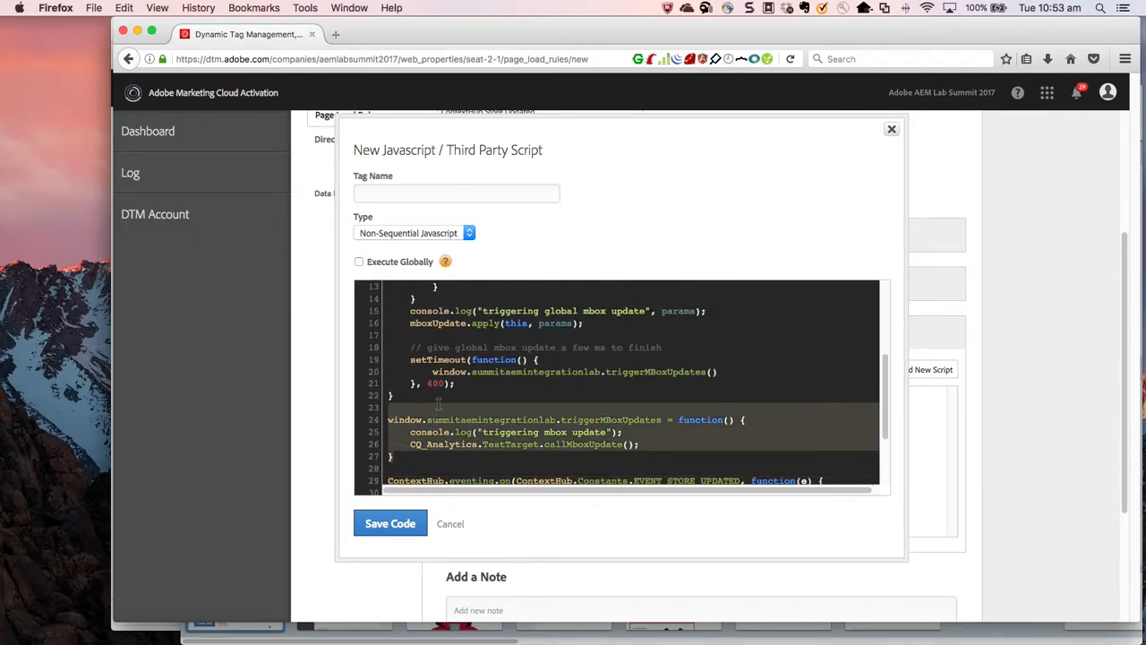
scroll(439, 407, "up", 5)
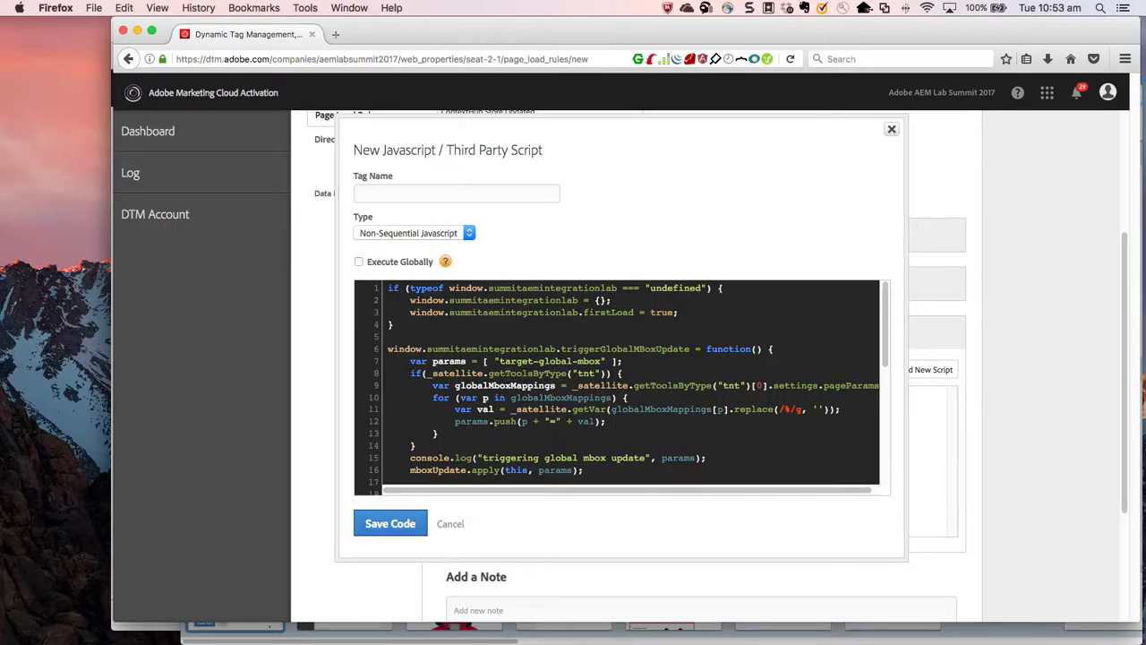
Name the script tag CustomScript and save its code.
left_click(507, 193)
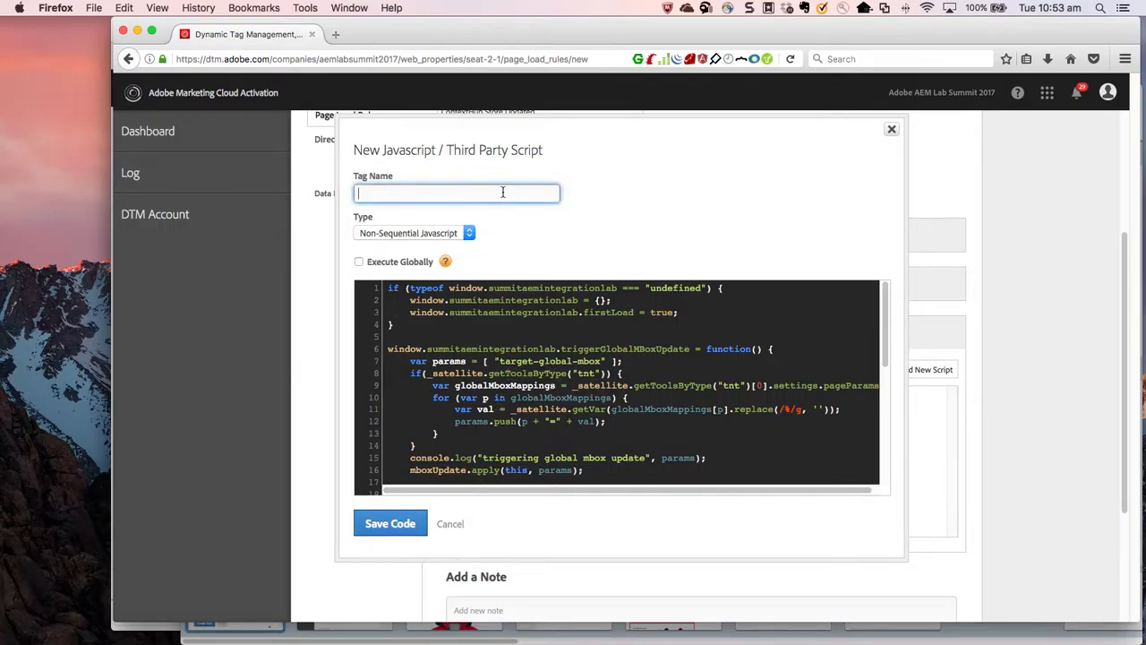
type("CustomScript")
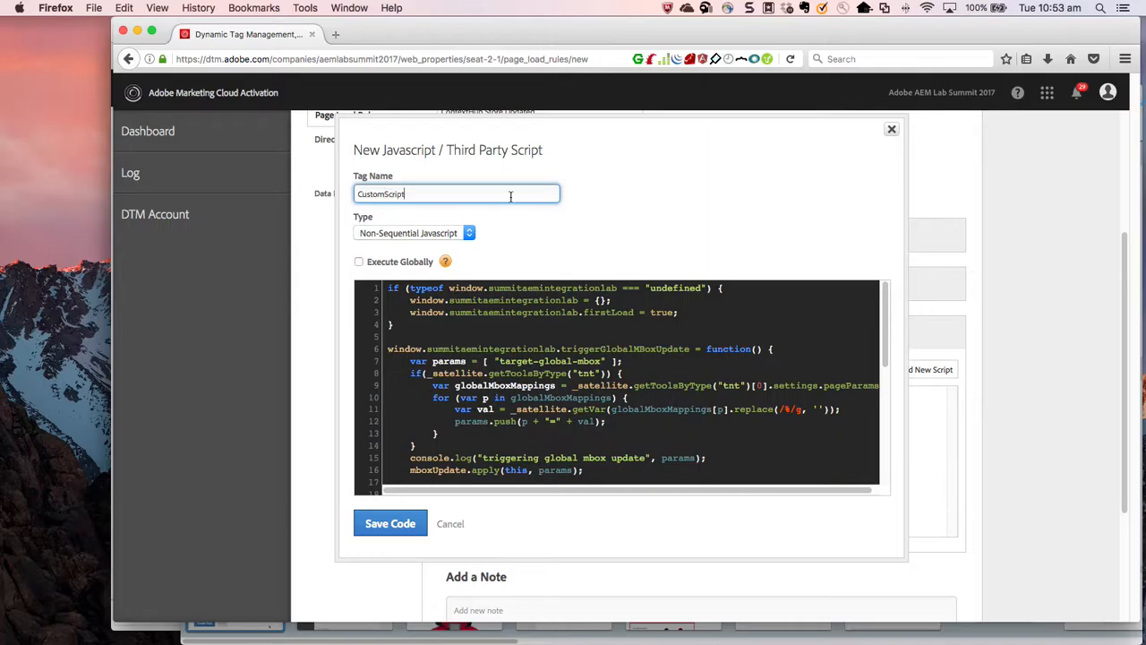
left_click(389, 523)
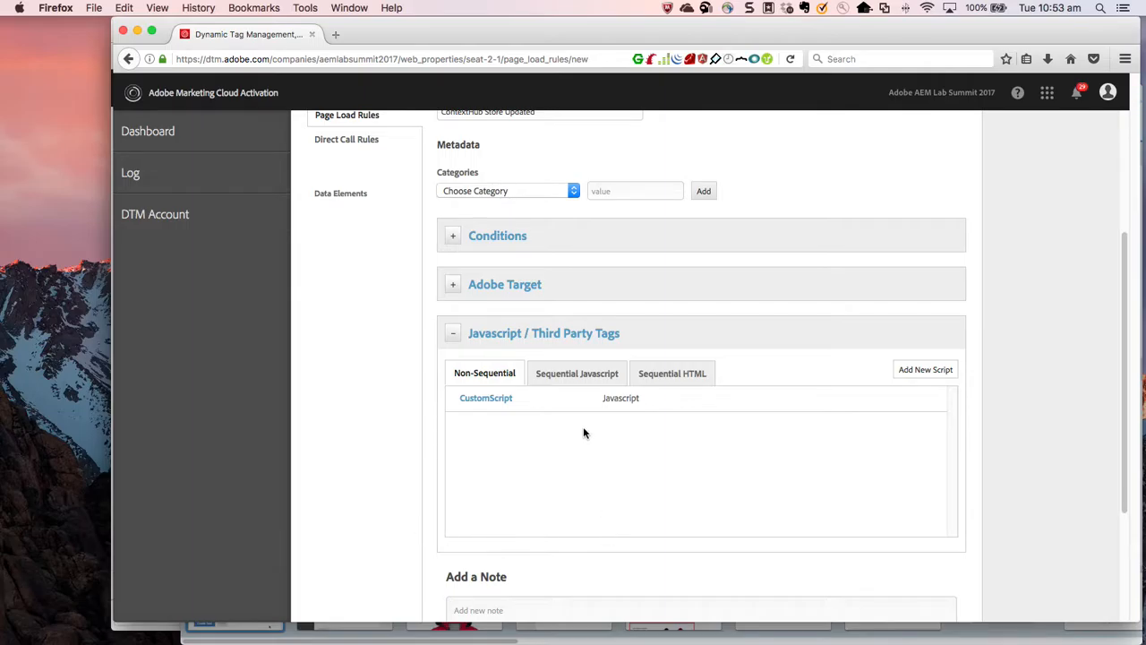
Save the ContextHub Store Updated page load rule and go to the overview of the seat-2-1 property.
scroll(583, 428, "down", 2)
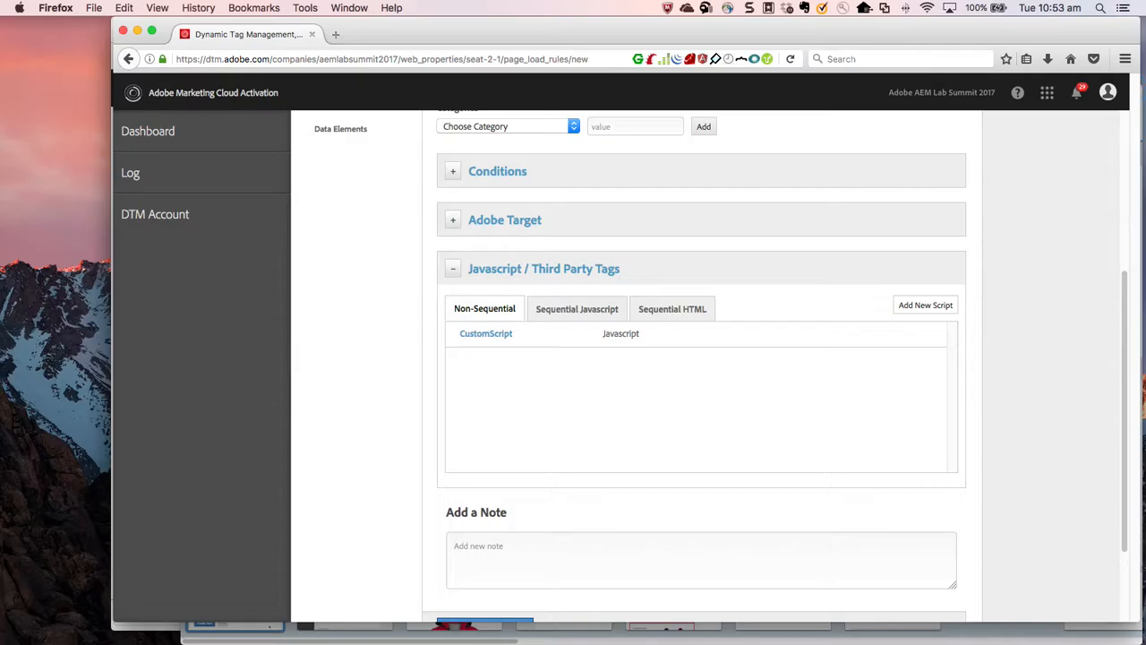
scroll(566, 470, "down", 4)
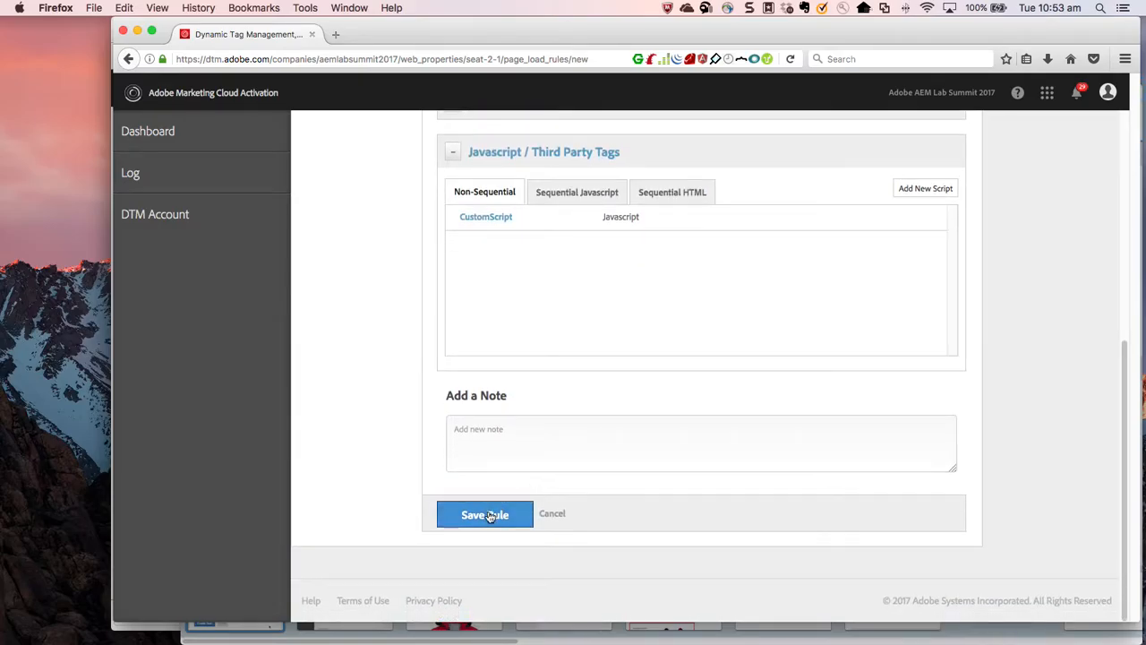
left_click(490, 517)
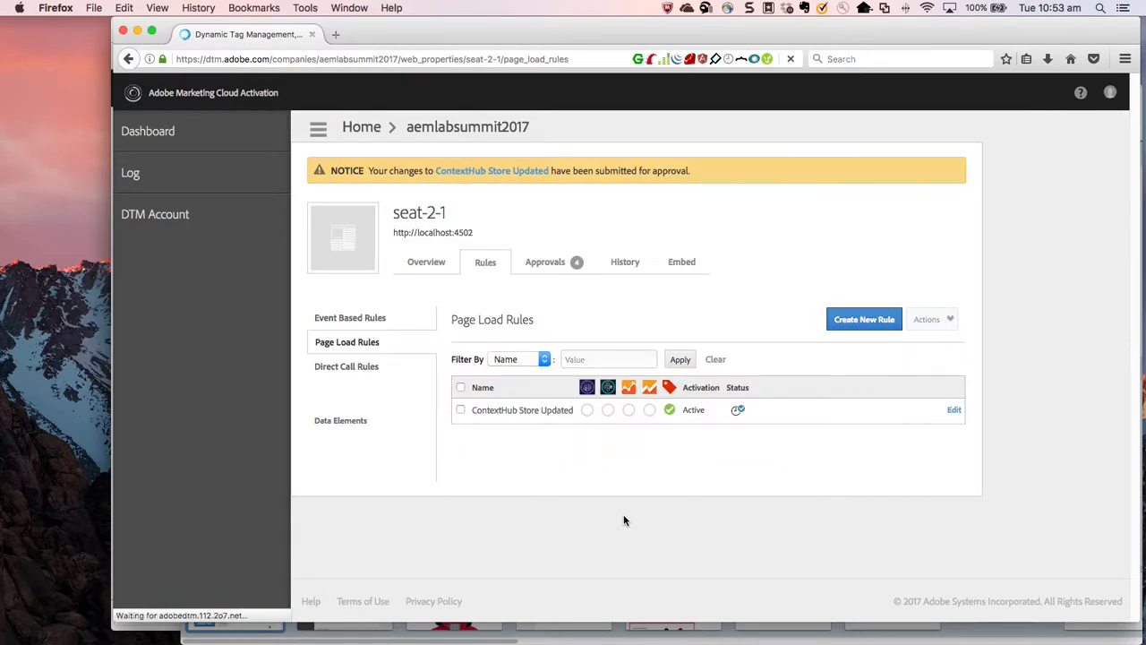
left_click(428, 262)
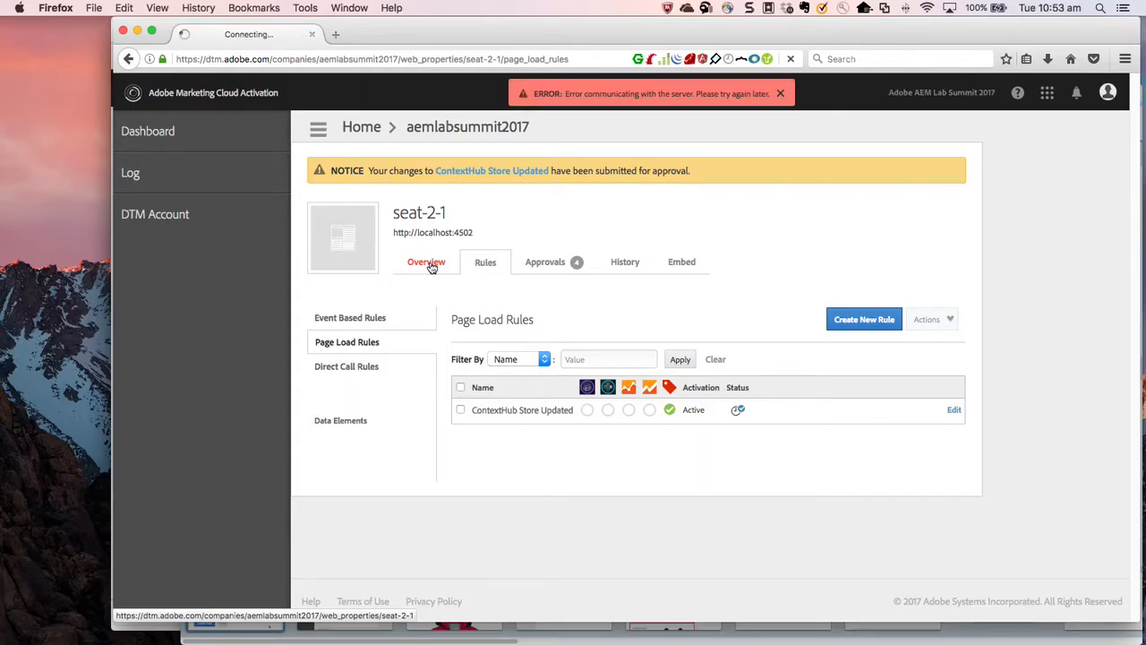